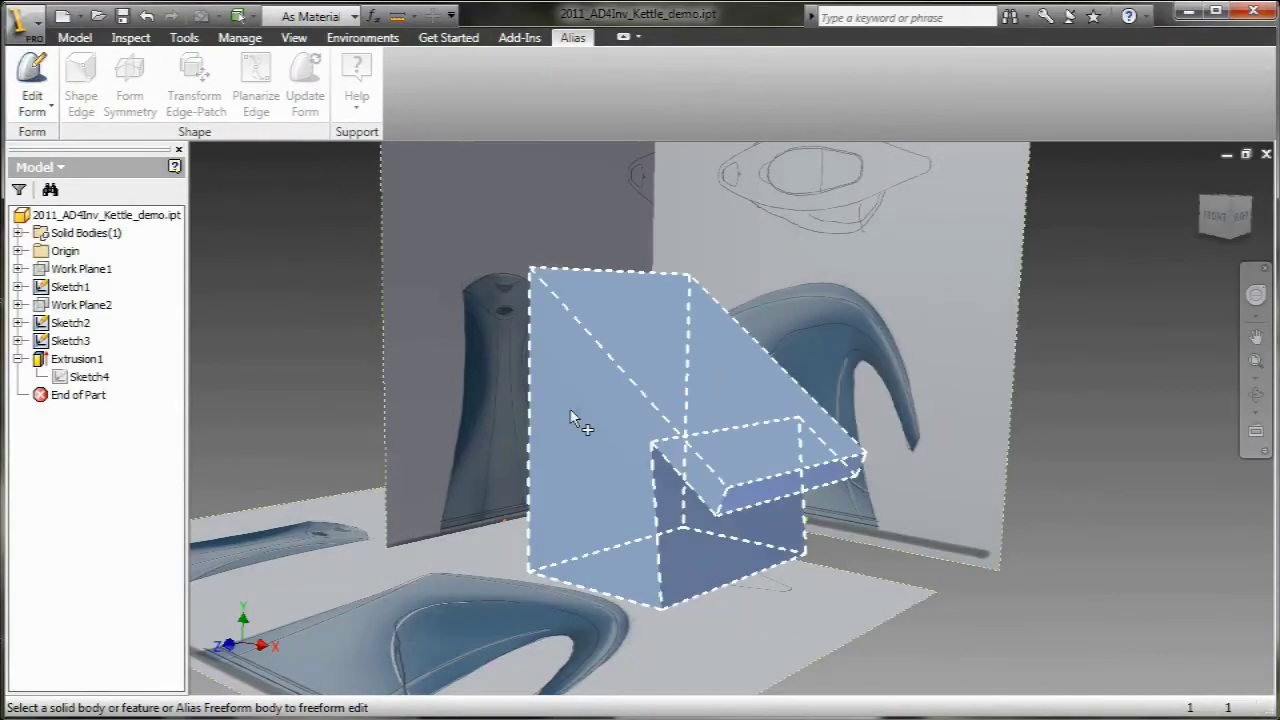
- Convert the extruded kettle block into a freeform body mirrored about its middle plane
left_click(572, 418)
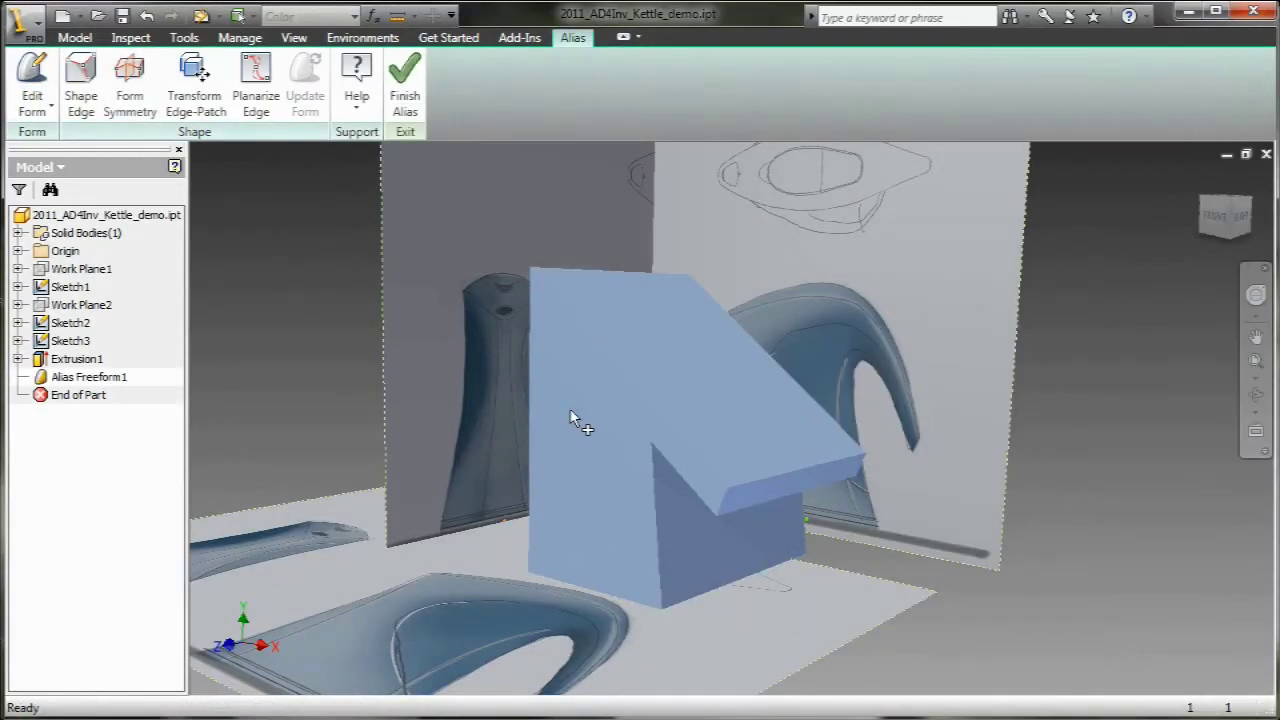
left_click(130, 88)
left_click(820, 330)
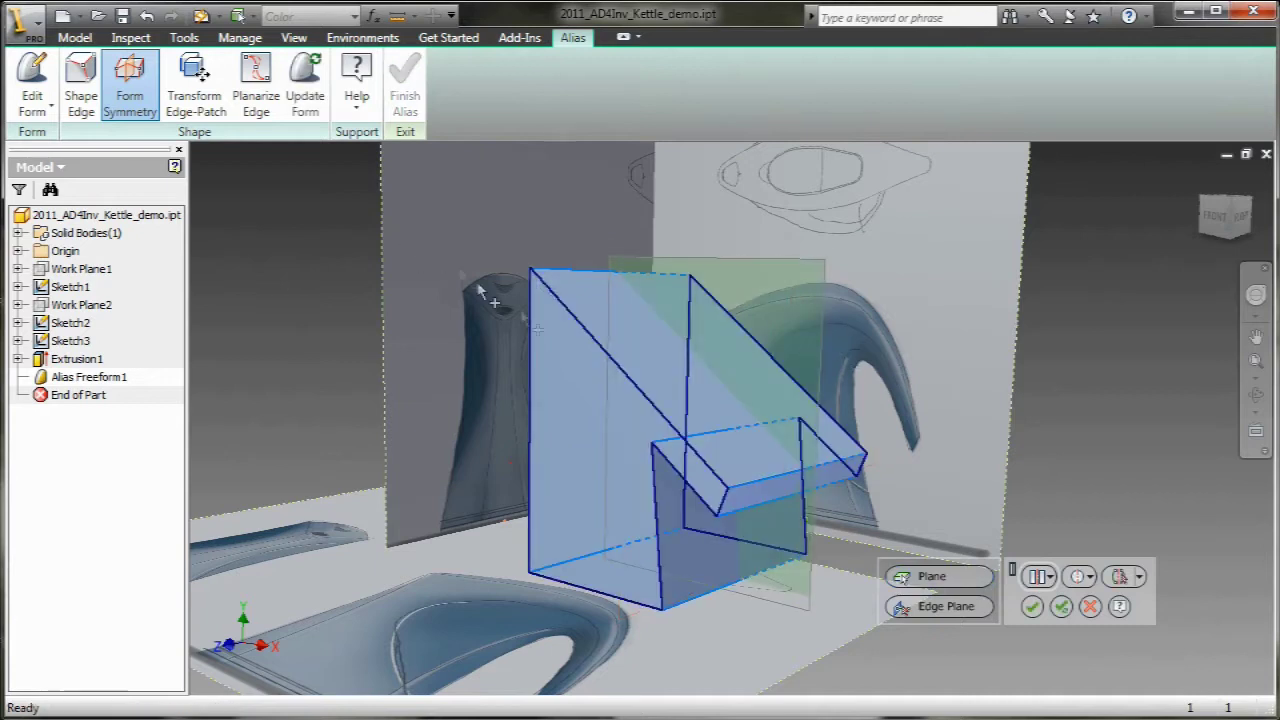
left_click(81, 88)
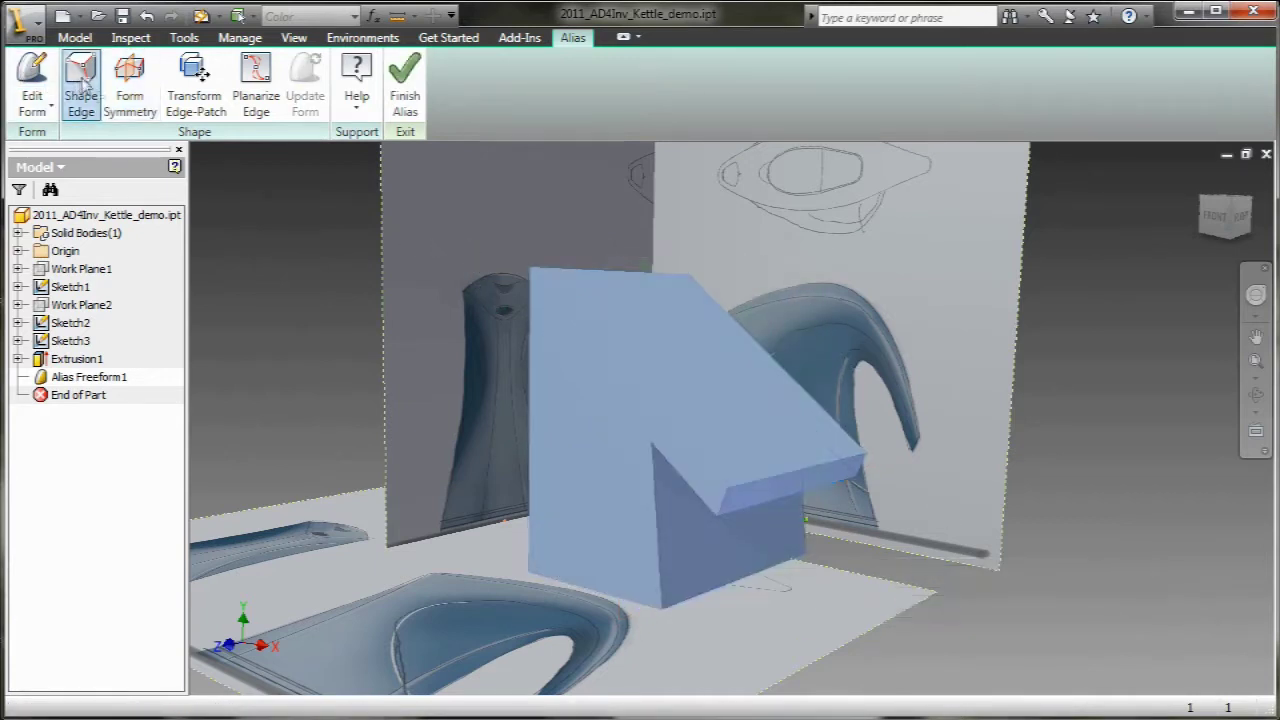
- Slide the end point of the spout's upper slanted edge along the edge
left_click(750, 485)
left_click(773, 490)
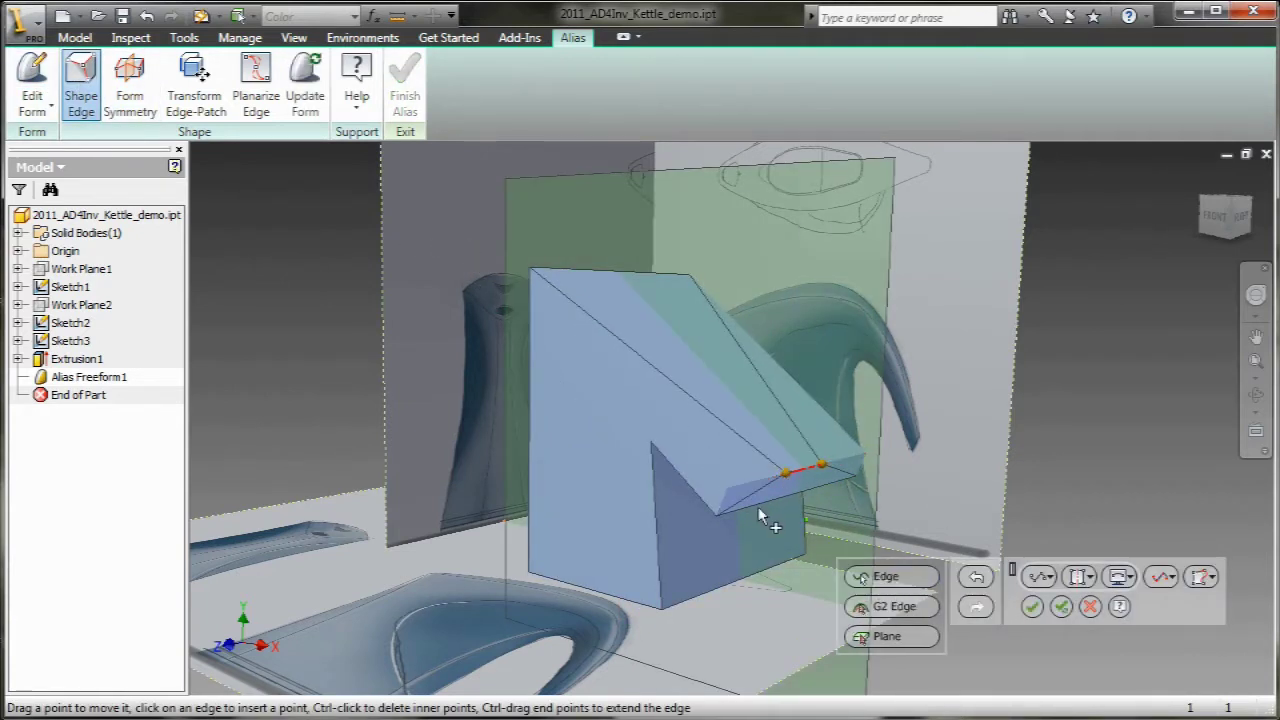
key("ctrl+z")
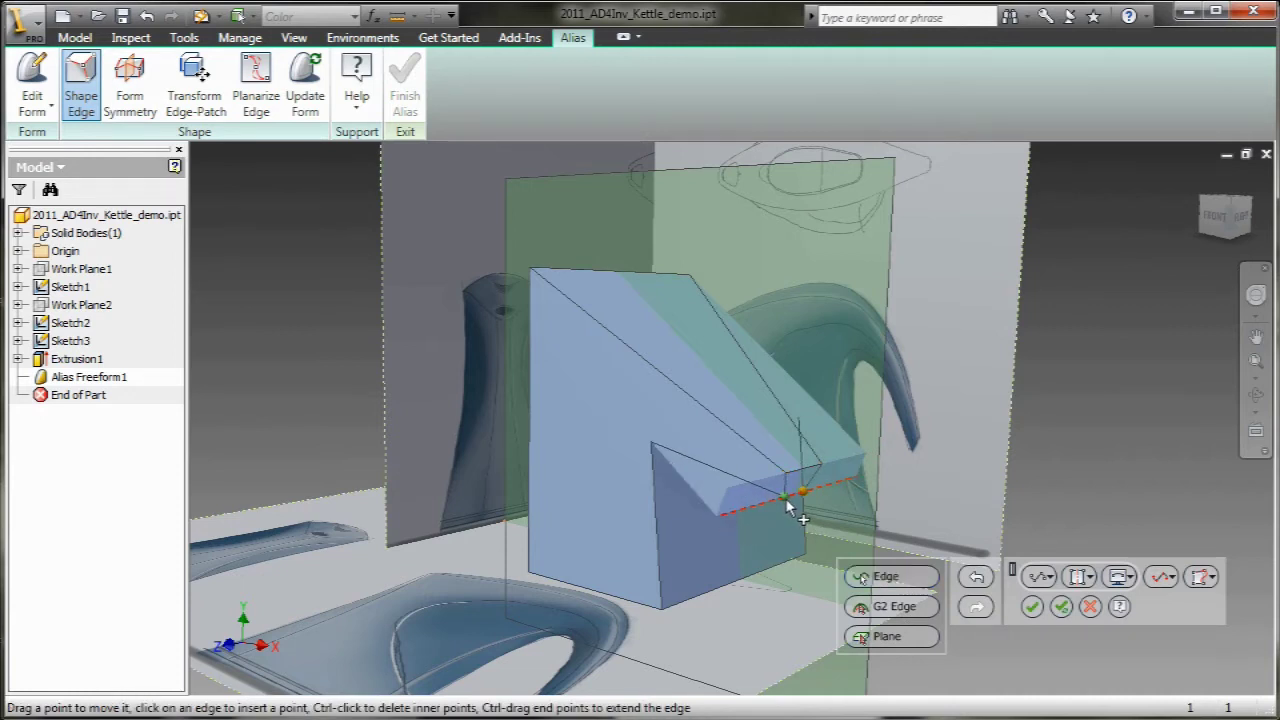
left_click(666, 443)
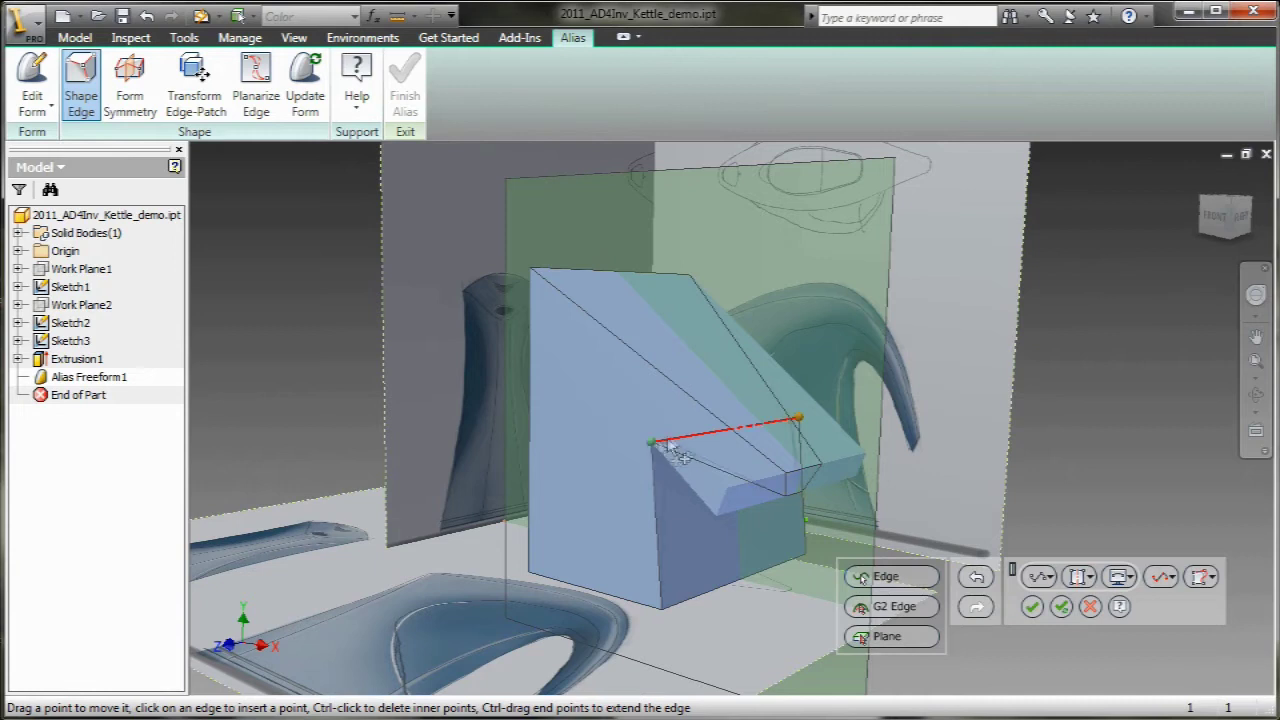
left_click_drag(668, 444, 711, 432)
- Nudge the lower front edge's point right and pull a base edge point inward
left_click(885, 576)
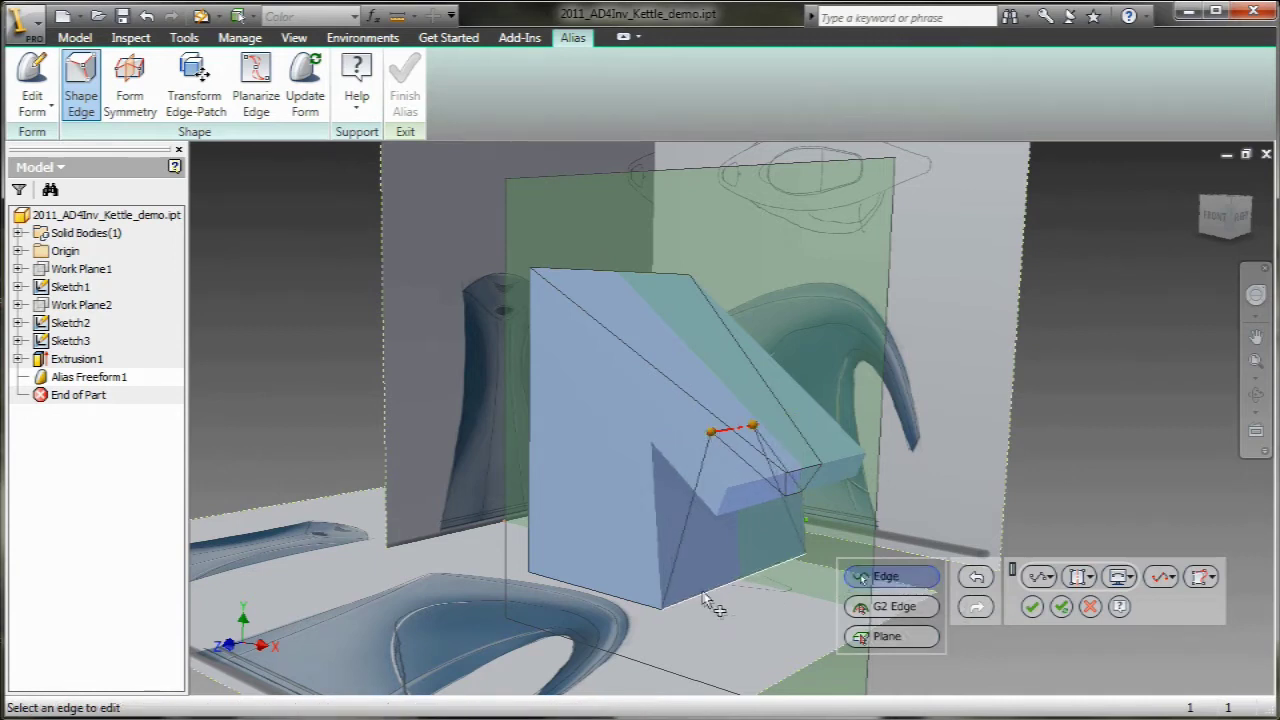
left_click(710, 597)
left_click_drag(712, 597, 720, 592)
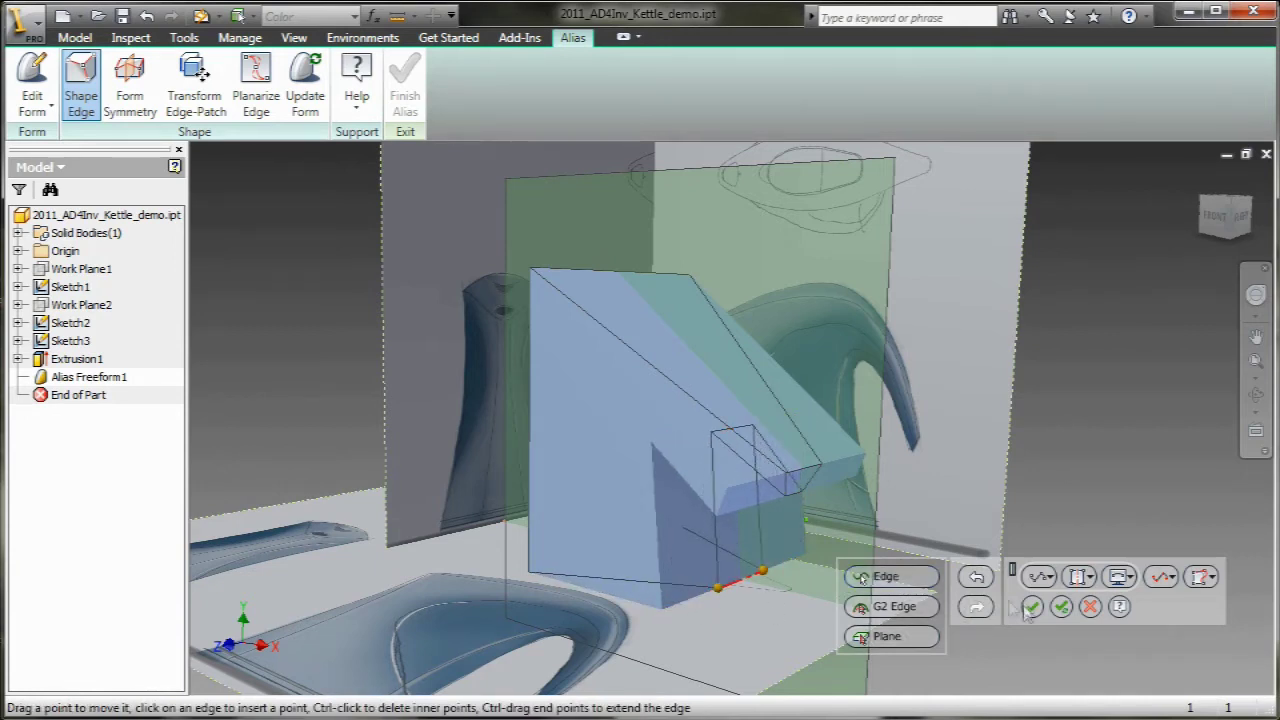
left_click(885, 578)
left_click(592, 563)
left_click_drag(530, 578, 600, 551)
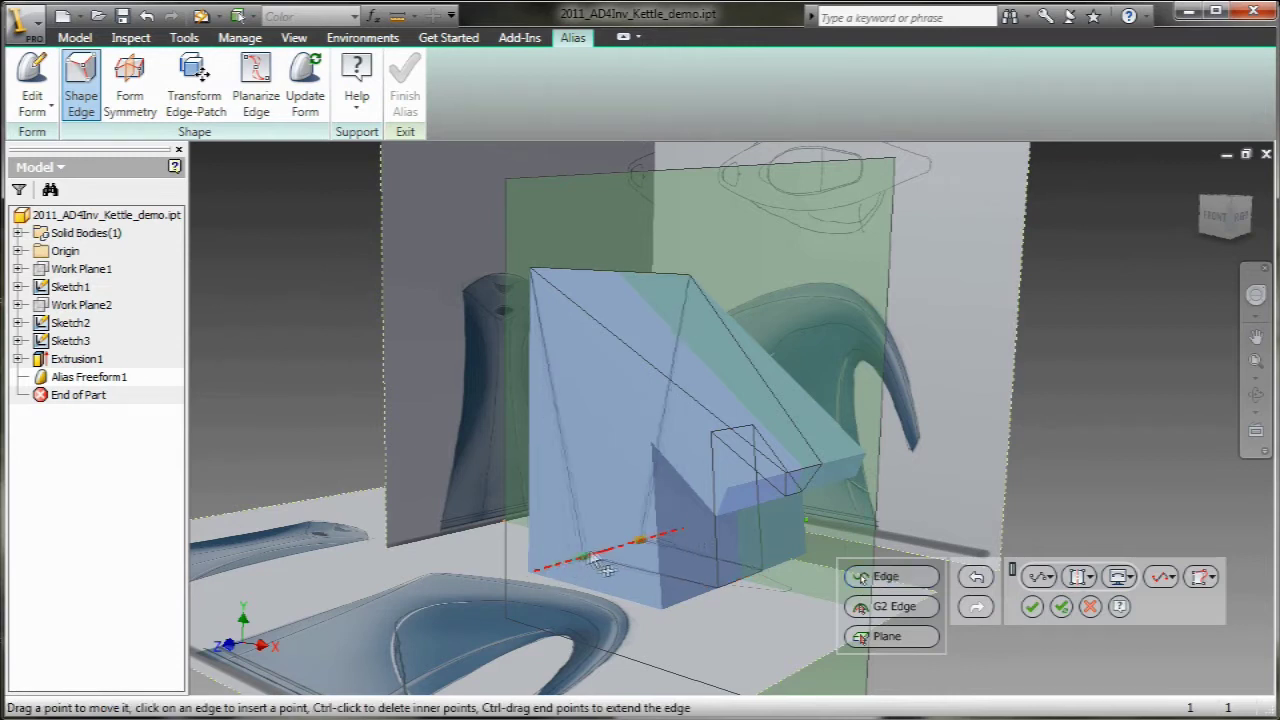
- Drag the top edge's left corner to the right and apply the edge changes
left_click(915, 580)
left_click(560, 270)
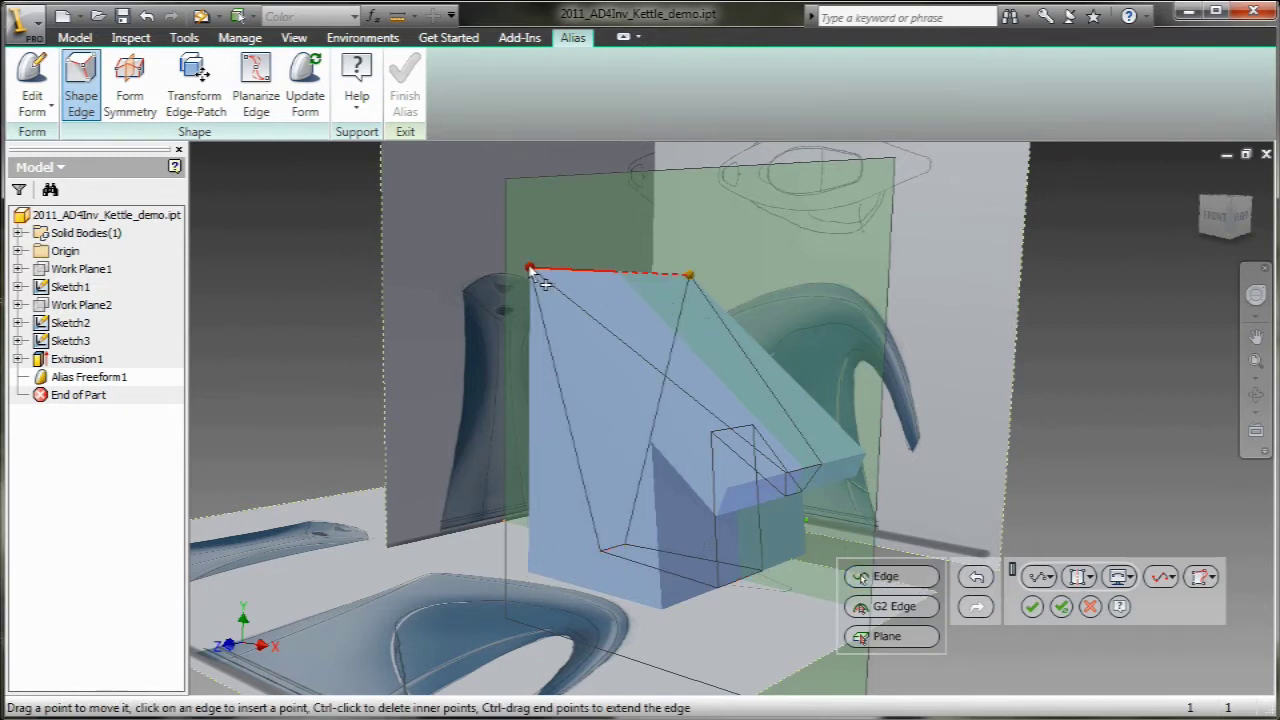
left_click_drag(531, 270, 597, 275)
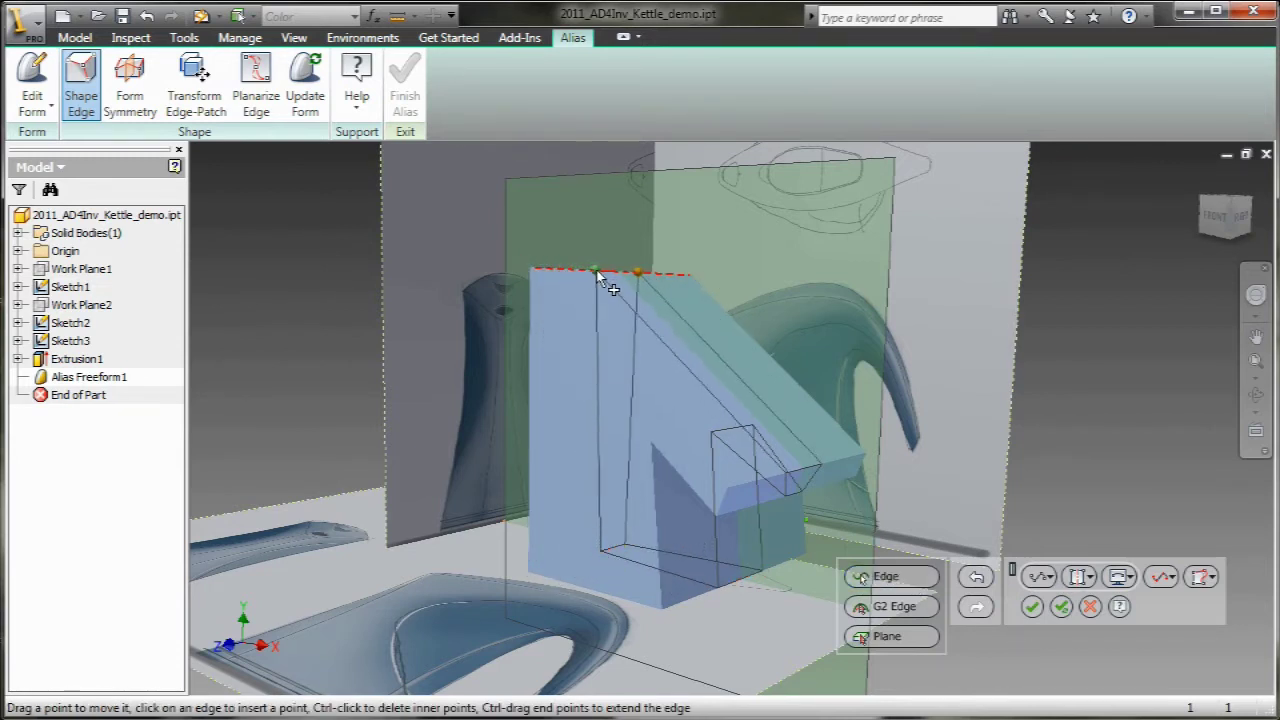
left_click(1061, 606)
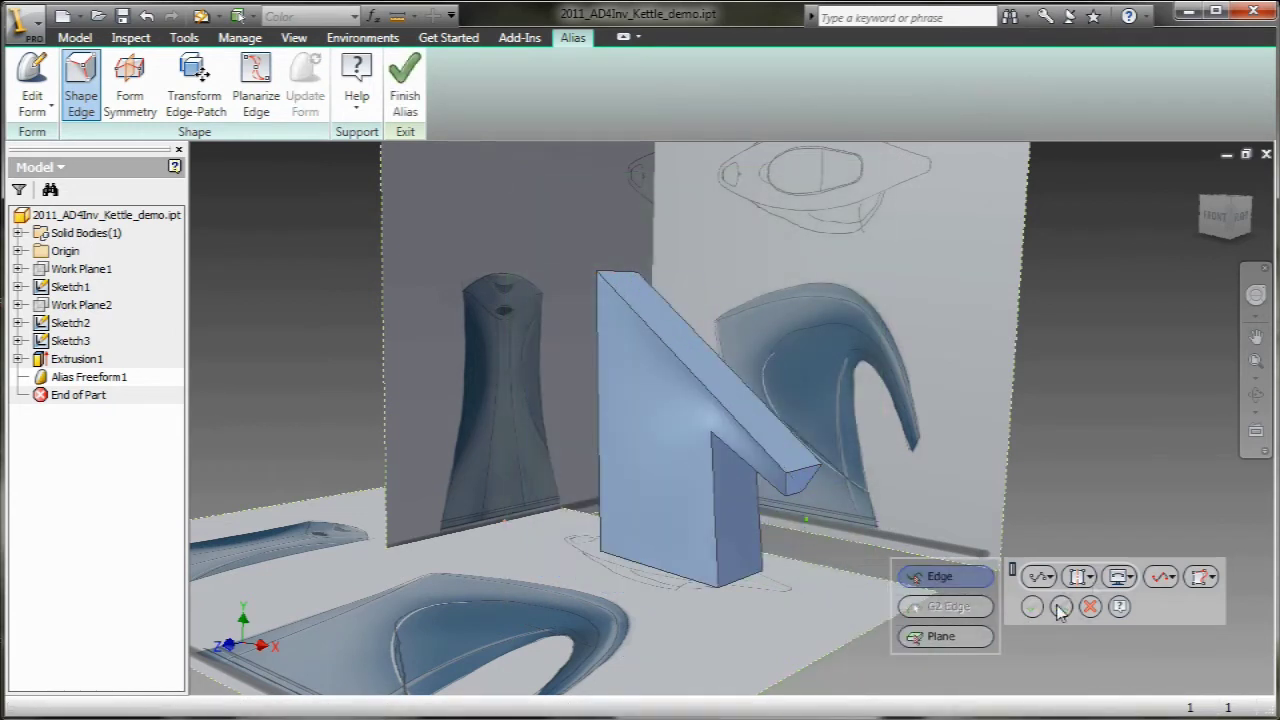
- From a top view, bow the two long base edges outward to match the sketched outline
left_click(643, 570)
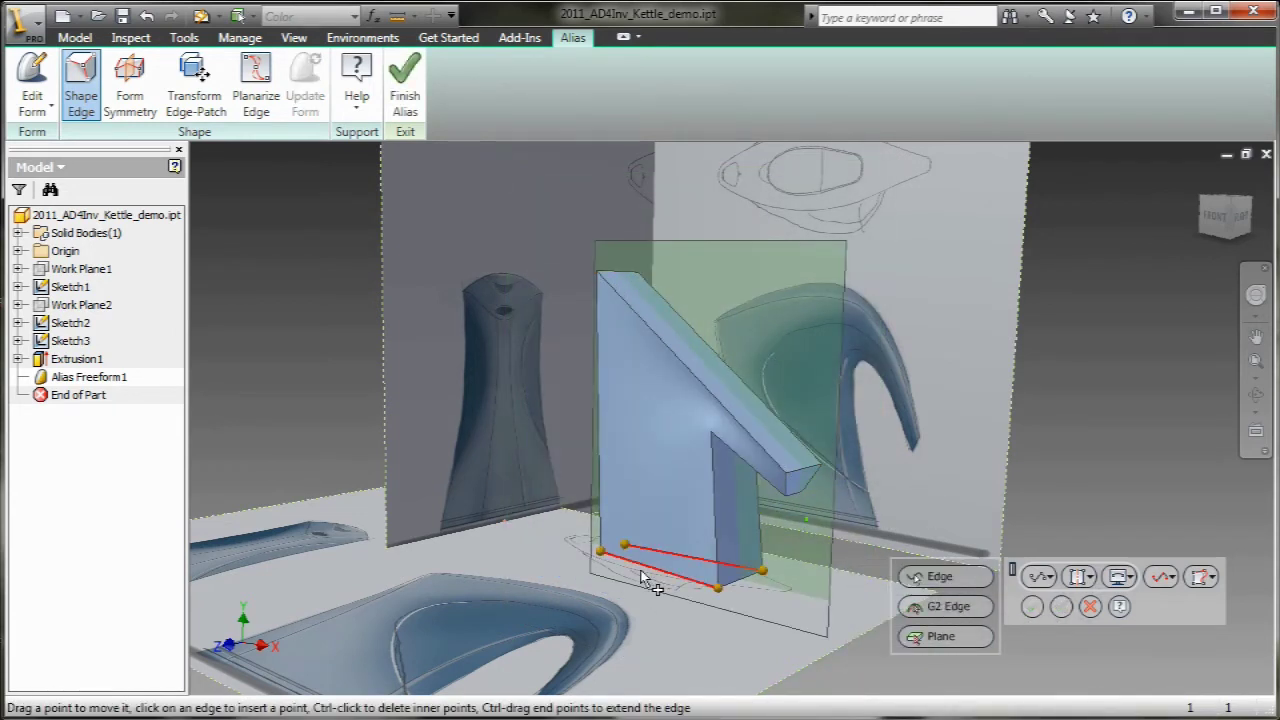
middle_click_drag(655, 590, 755, 385, "shift")
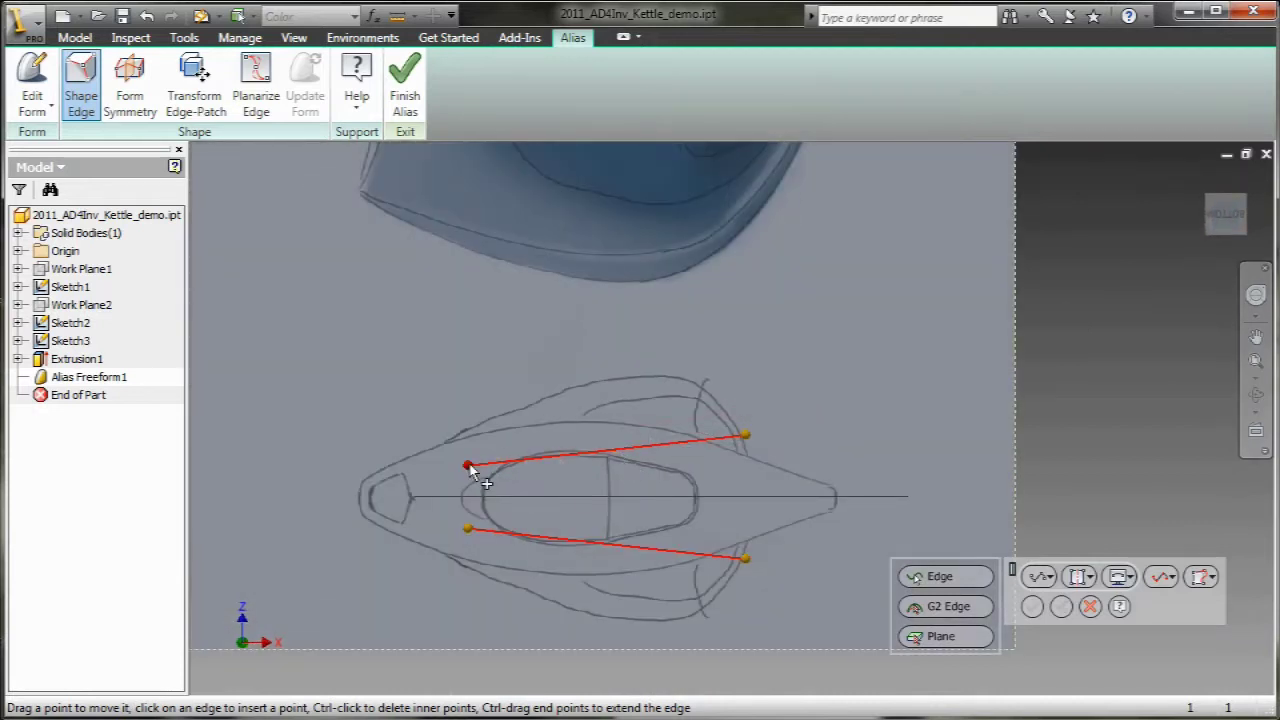
left_click_drag(469, 467, 458, 434)
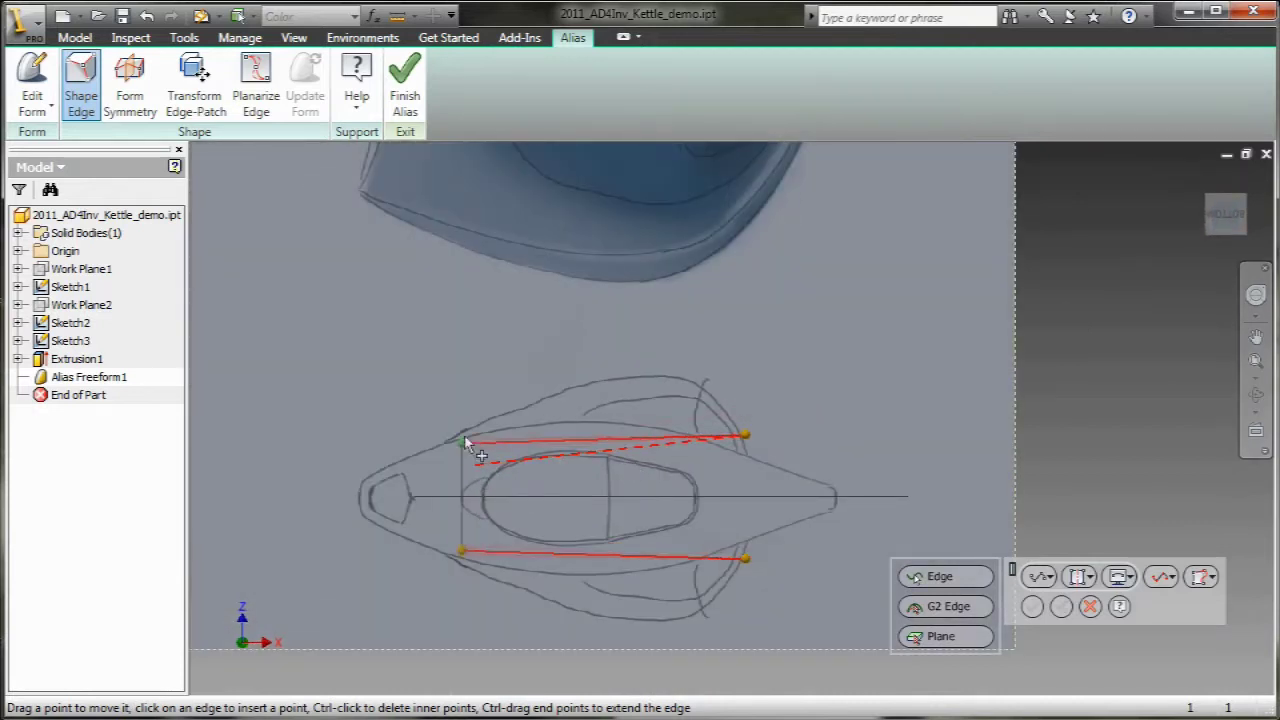
mouse_move(623, 434)
left_mouse_down()
mouse_move(603, 412)
mouse_move(628, 384)
left_mouse_up()
left_click_drag(748, 440, 700, 388)
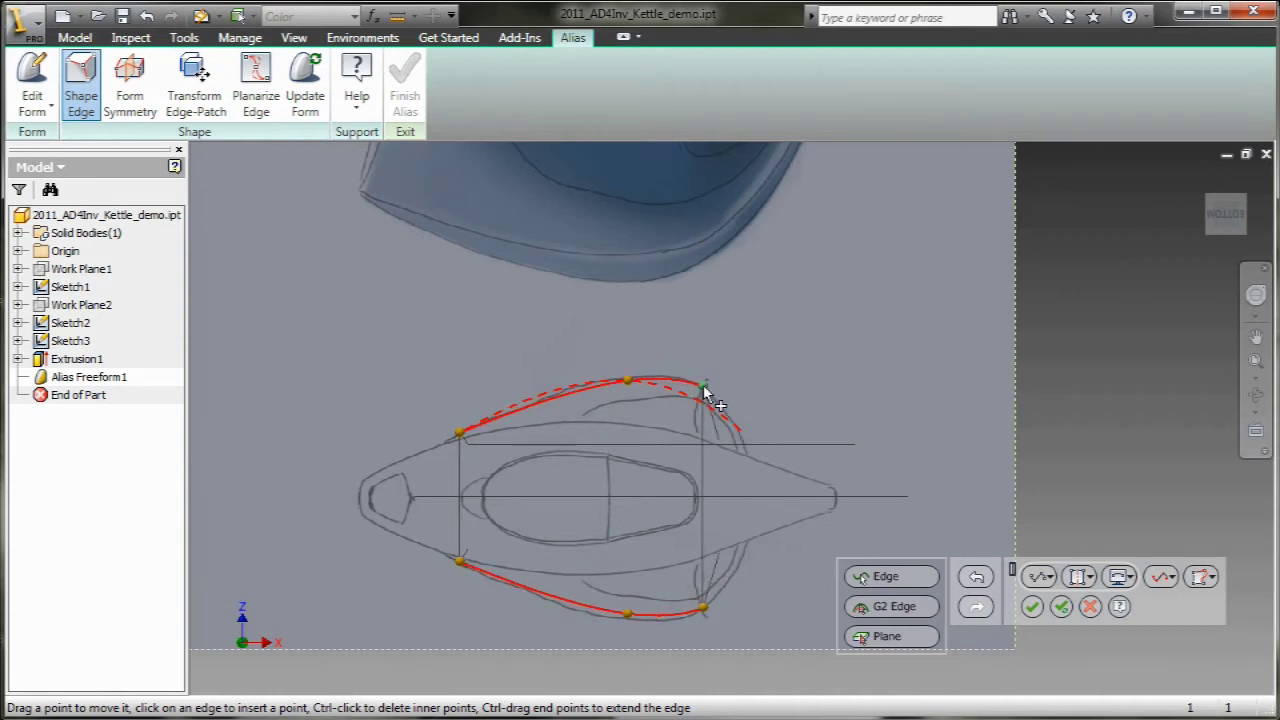
left_click(885, 576)
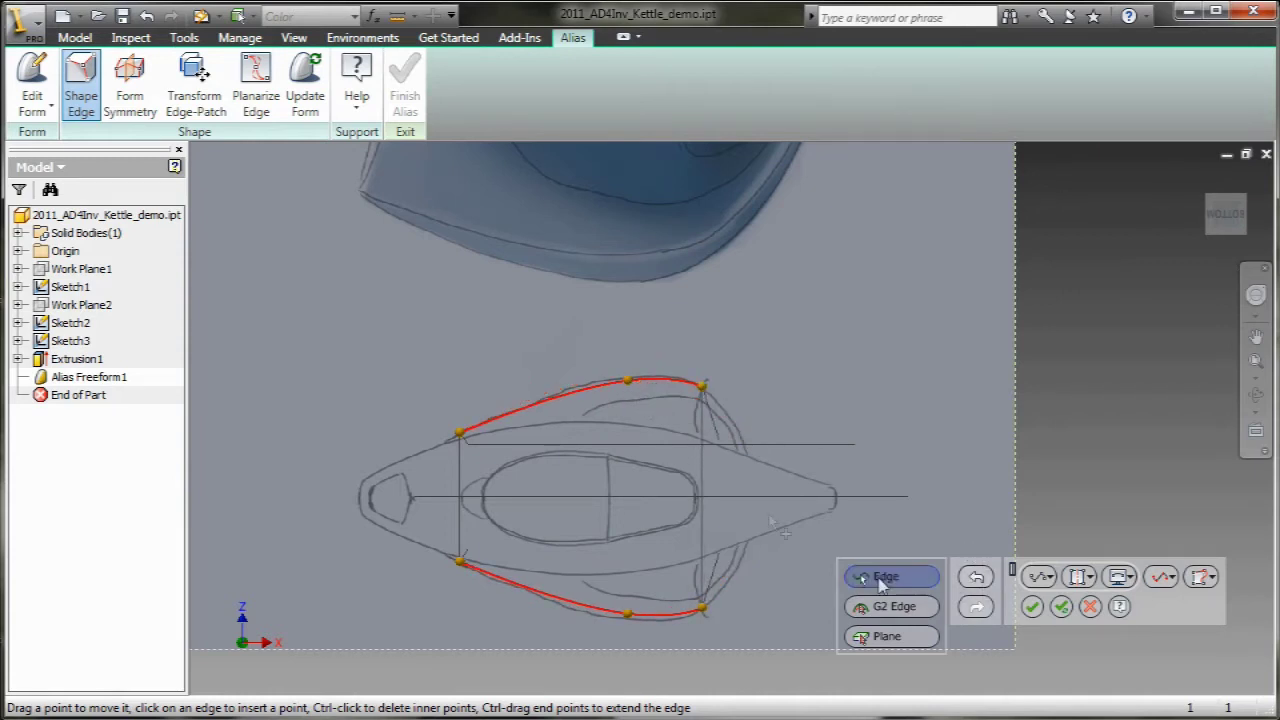
middle_click_drag(870, 580, 728, 441, "shift")
- From a top view, pull the spout edges to the sketch tips, bow them outward and apply
scroll(728, 441, "up", 5)
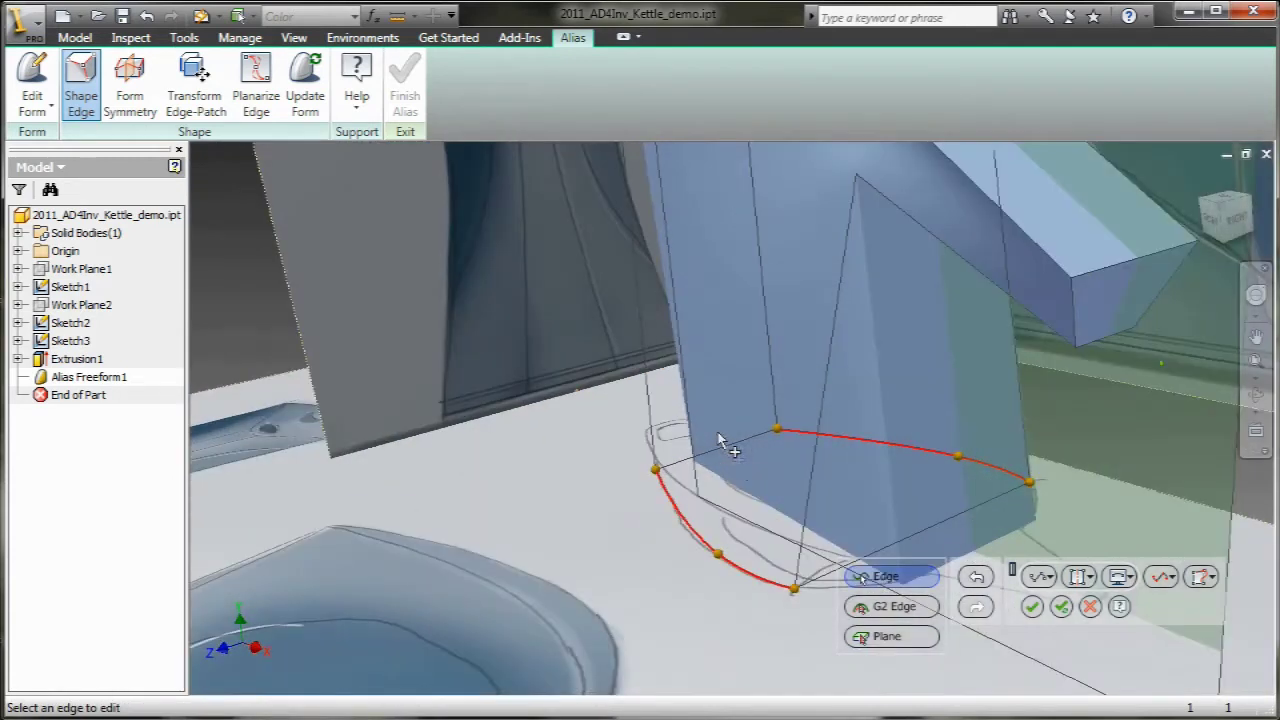
left_click(857, 224)
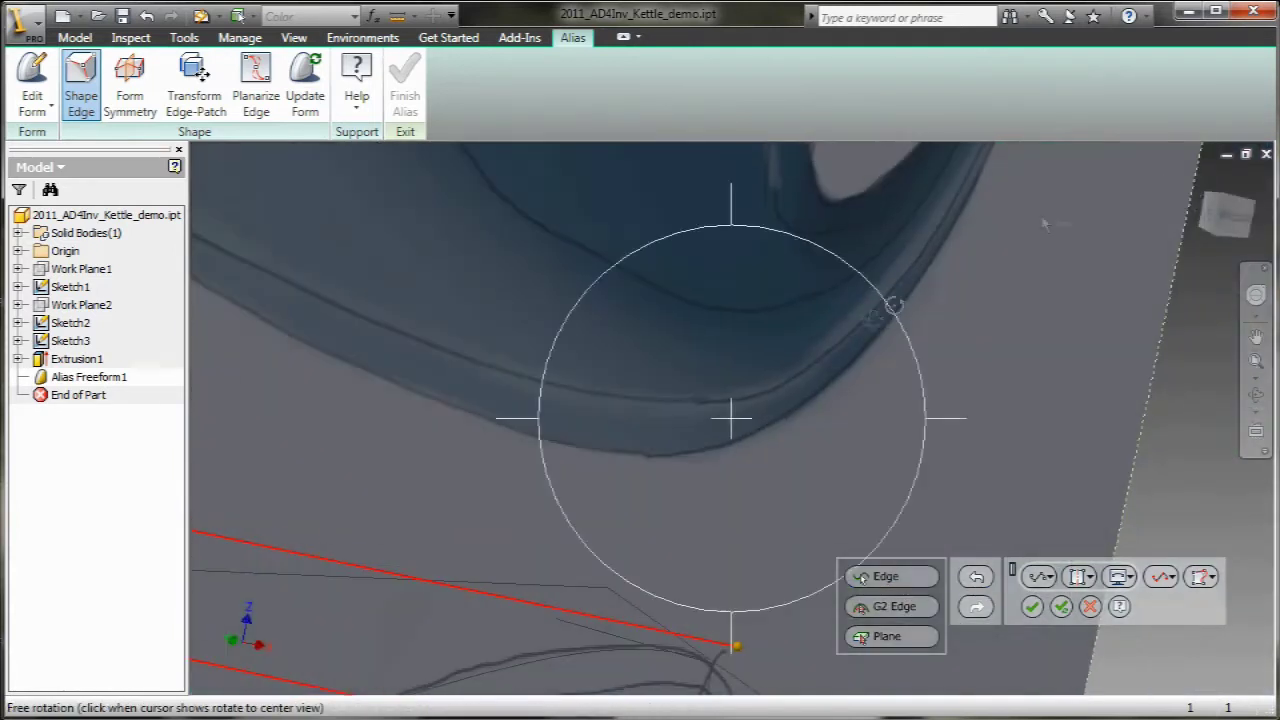
middle_click_drag(857, 224, 737, 393, "shift")
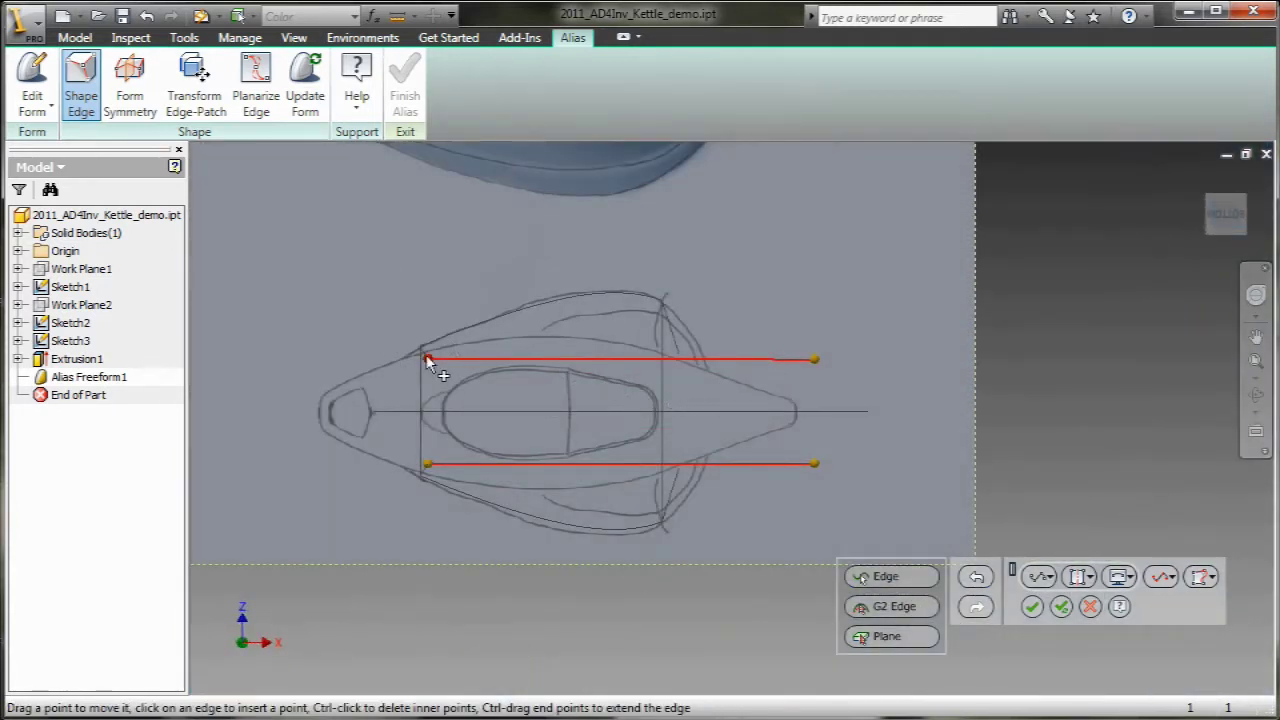
left_click_drag(427, 358, 325, 388)
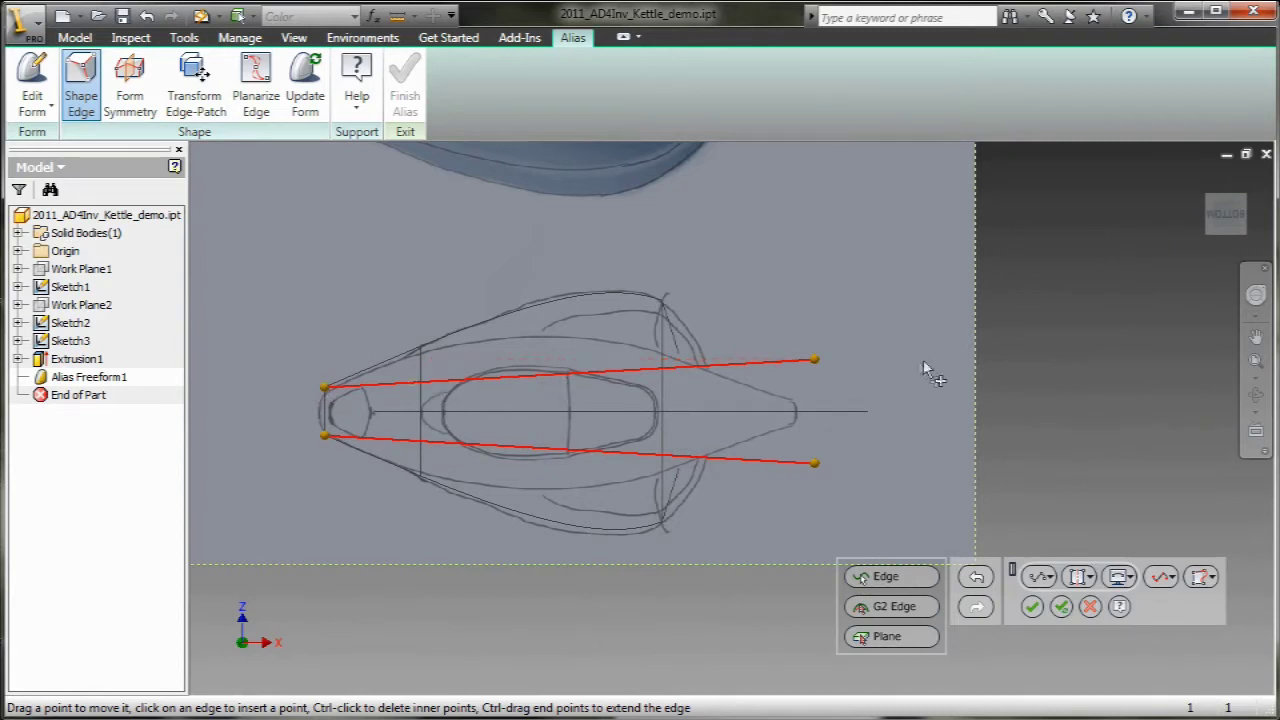
left_click_drag(815, 361, 784, 394)
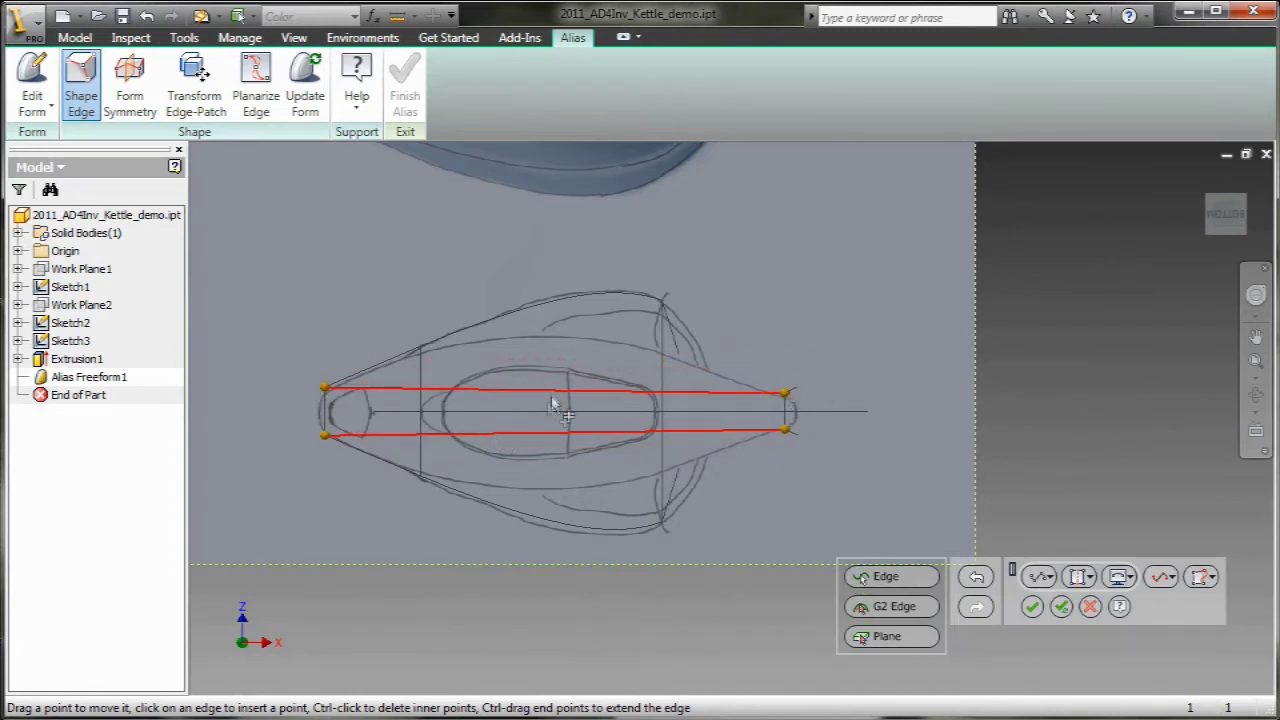
left_click_drag(551, 405, 545, 335)
mouse_move(545, 335)
middle_mouse_down("shift")
mouse_move(734, 554)
mouse_move(790, 560)
middle_mouse_up("shift")
left_click(1061, 606)
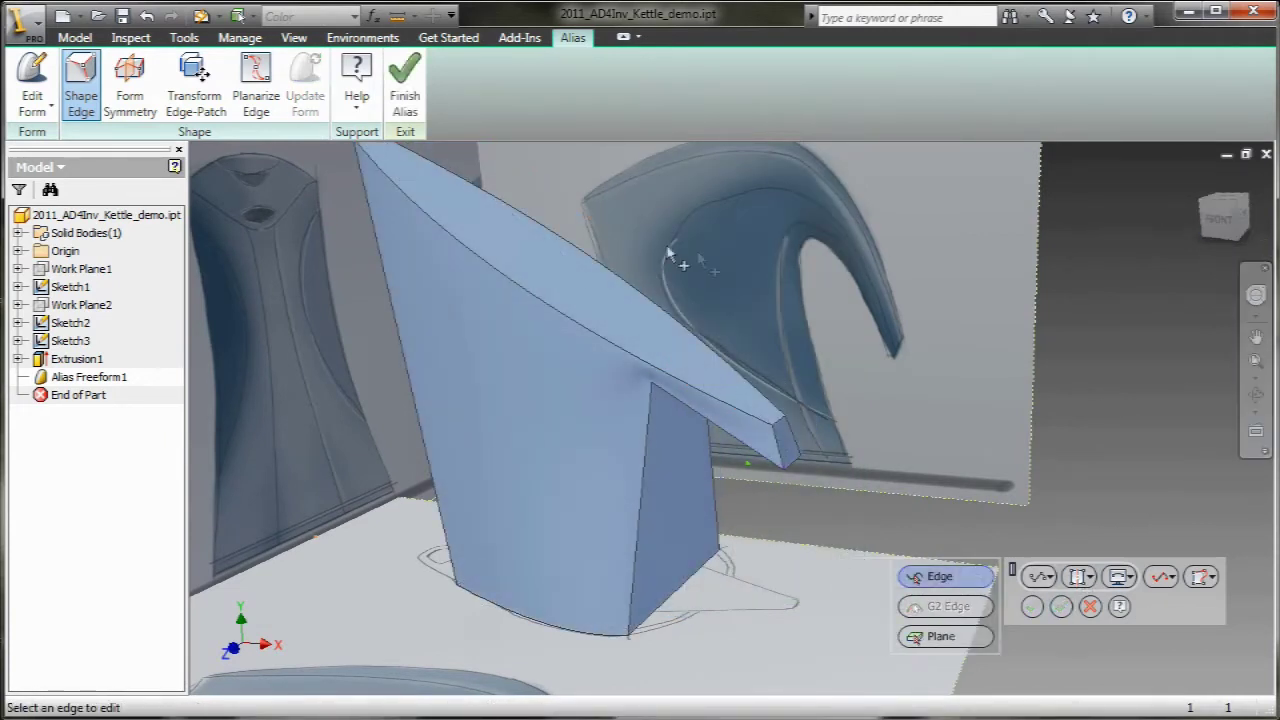
- Bend the top edge into an arc matching the side-profile sketch and apply it
left_click(515, 277)
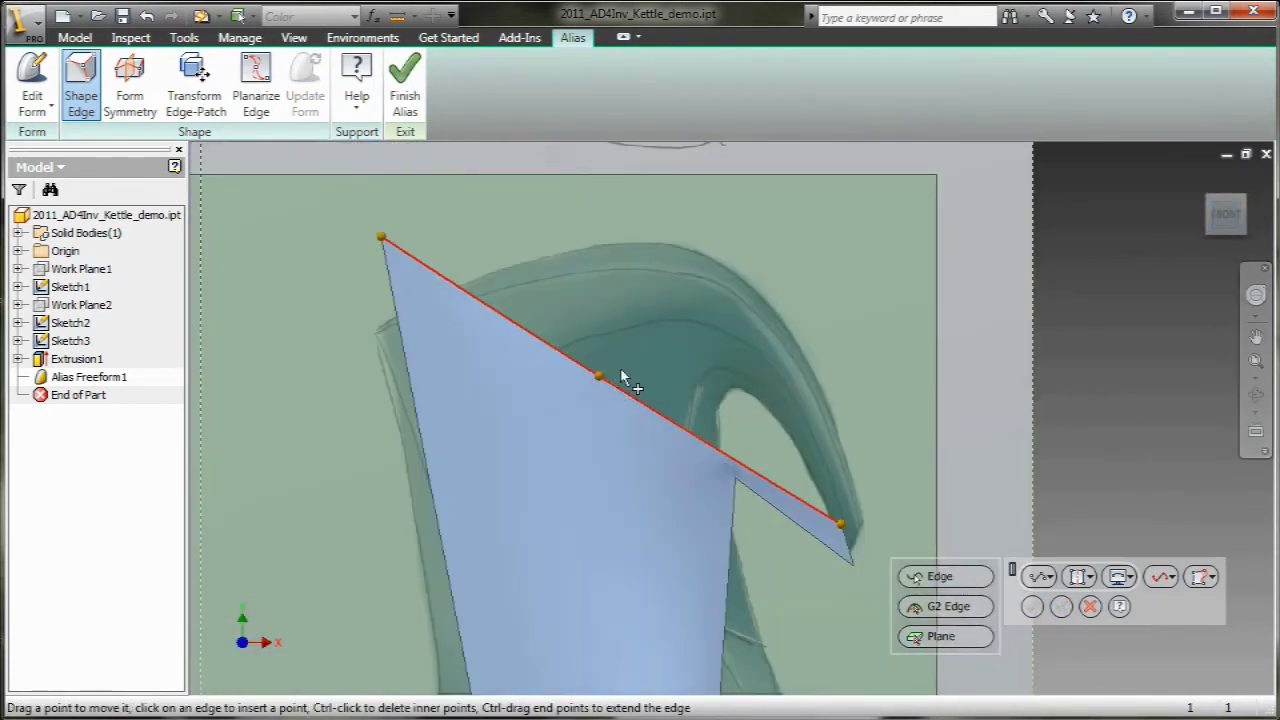
left_click_drag(598, 380, 731, 270)
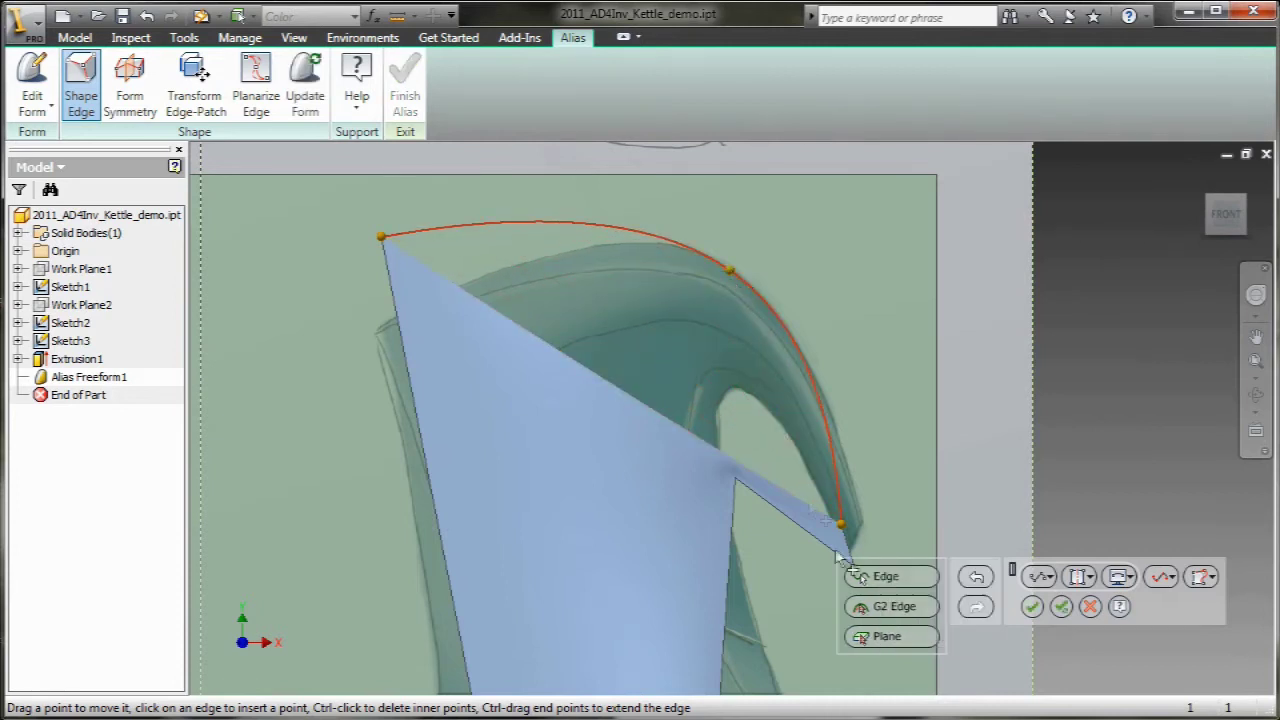
left_click_drag(845, 527, 866, 530)
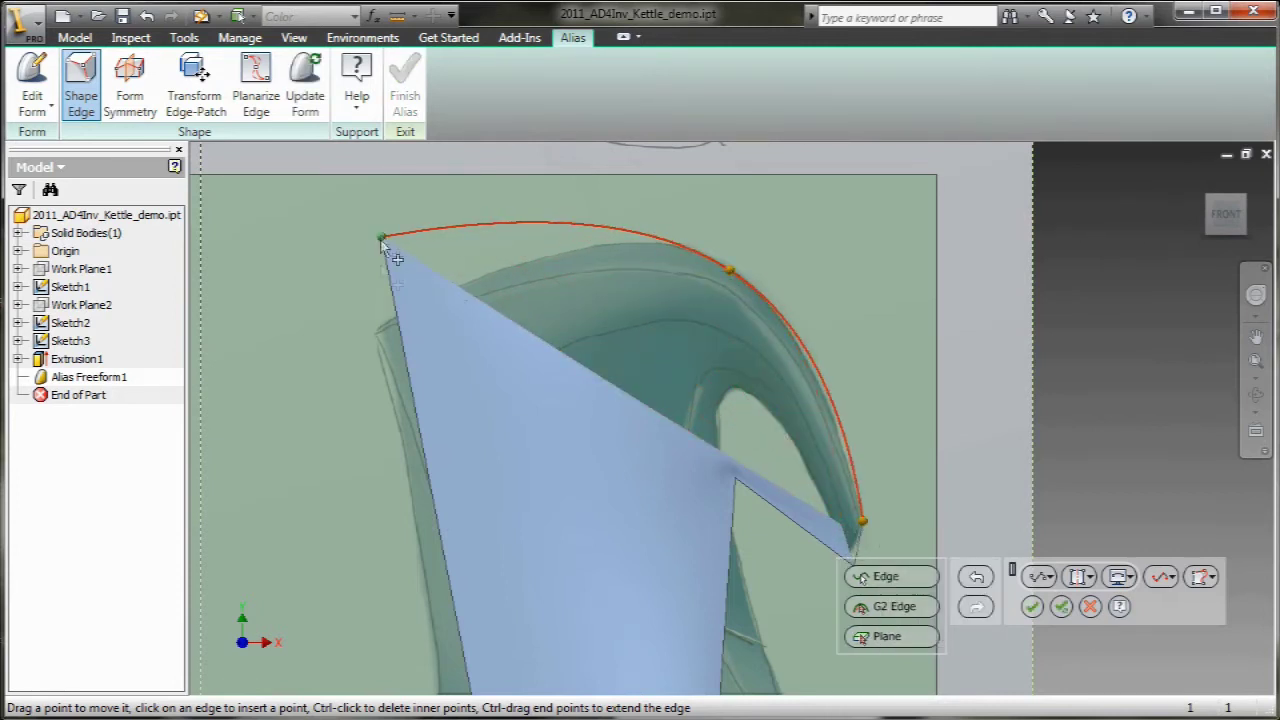
left_click_drag(381, 240, 378, 333)
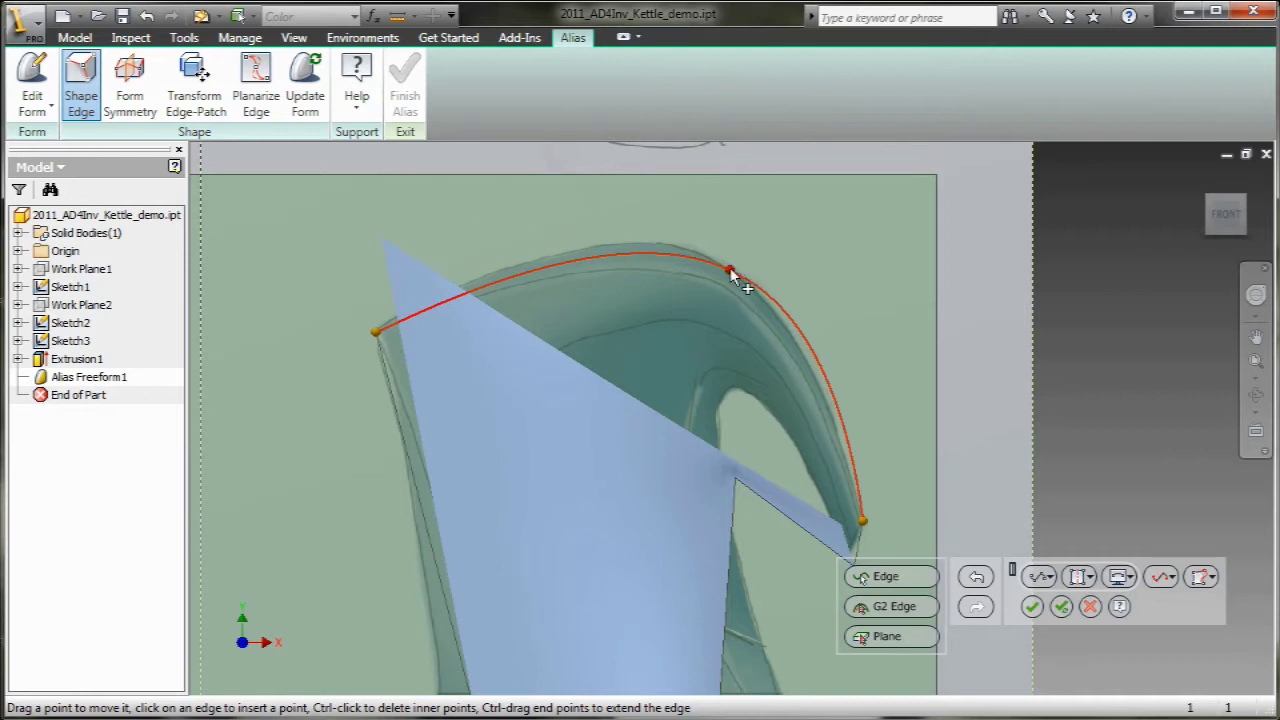
mouse_move(731, 272)
left_mouse_down()
mouse_move(720, 289)
mouse_move(704, 283)
left_mouse_up()
left_click(1061, 608)
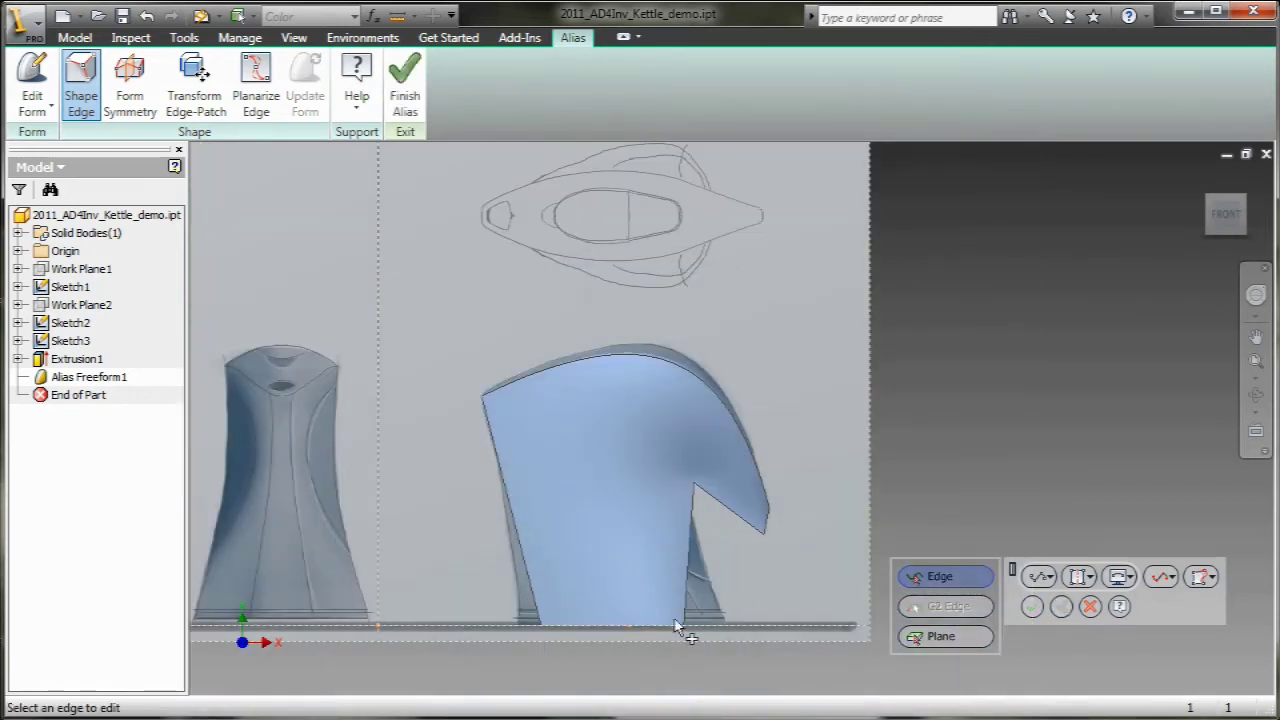
- From the back, raise a rear edge's end point, then pick the vertical edges below the spout
left_click(721, 509)
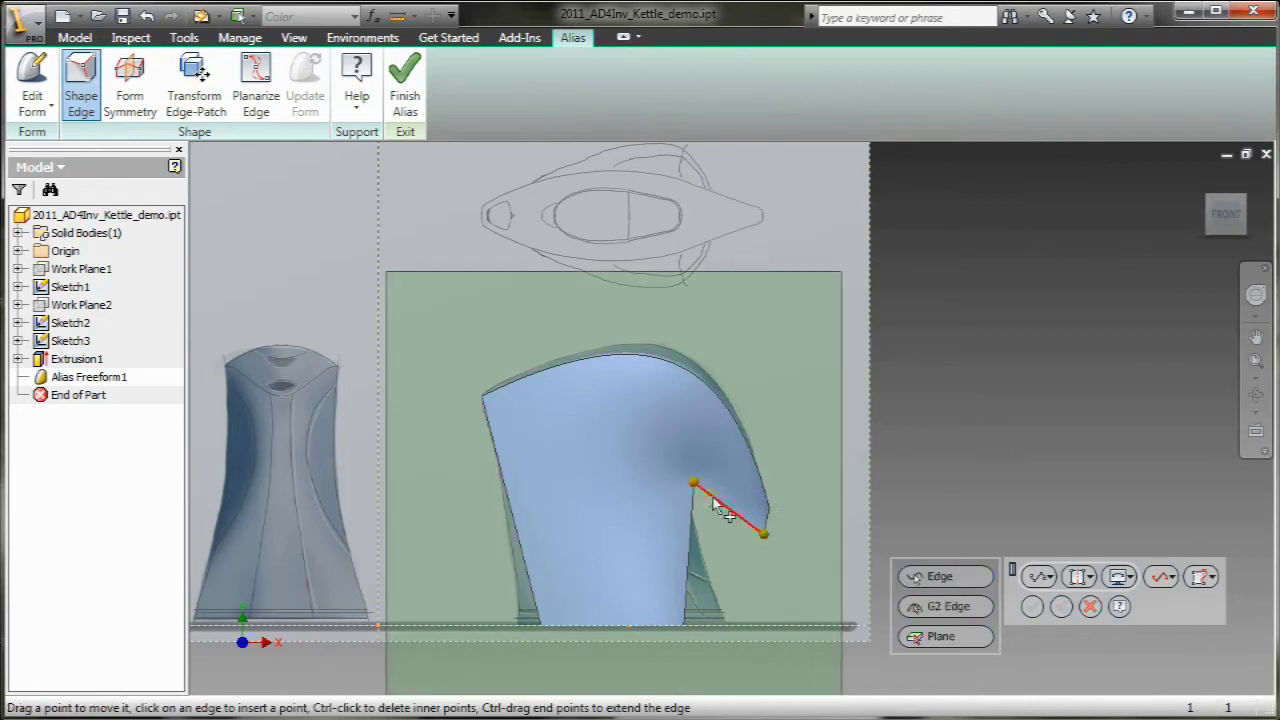
middle_click_drag(721, 509, 722, 433, "shift")
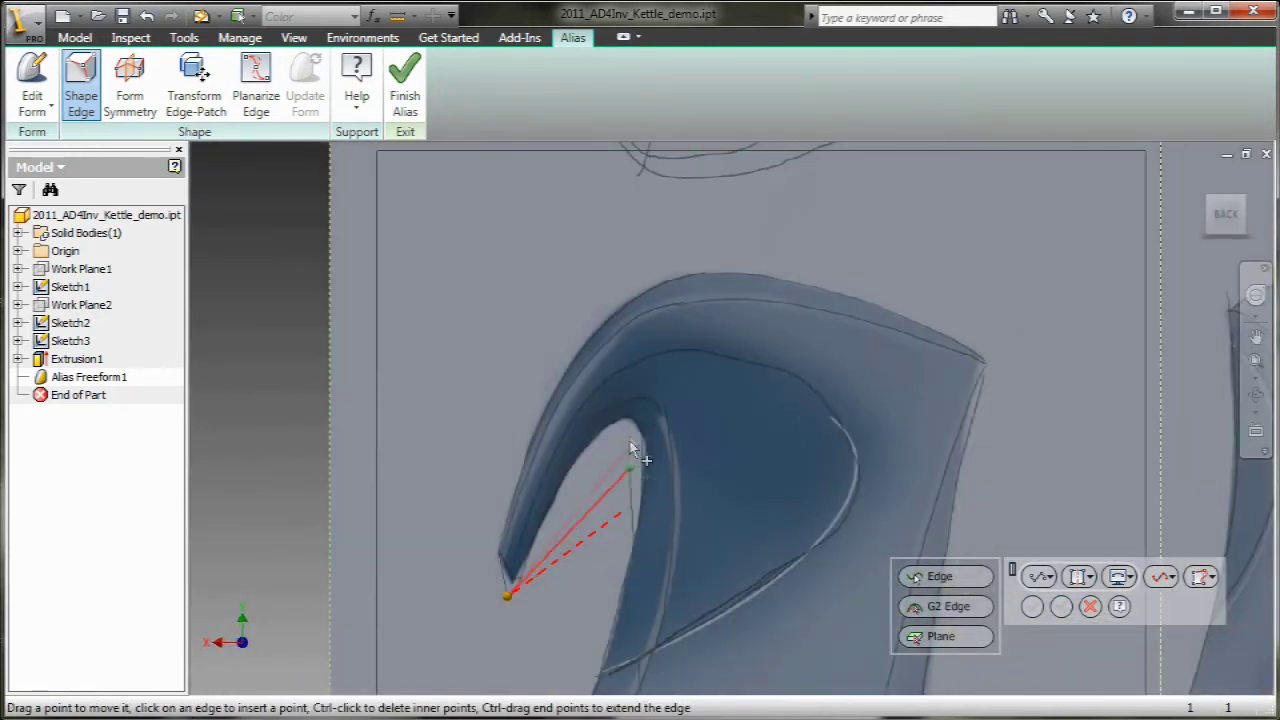
left_click_drag(631, 447, 665, 428)
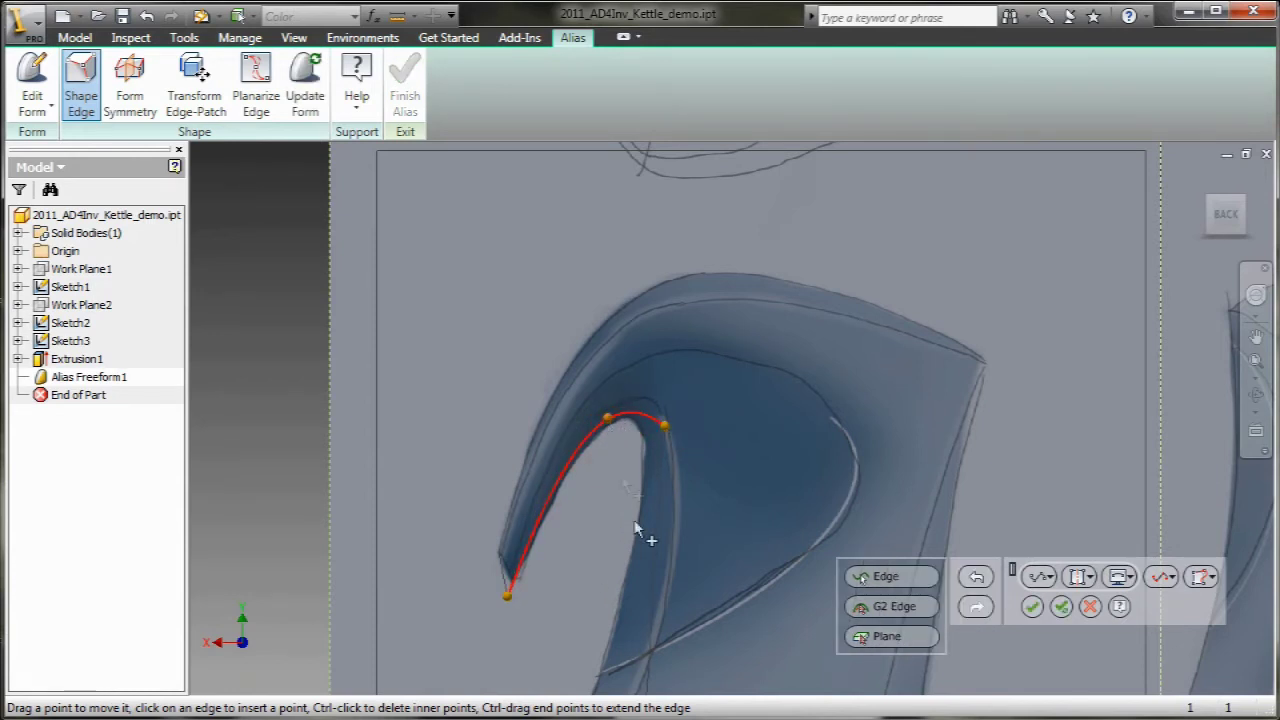
left_click(886, 576)
left_click(636, 430)
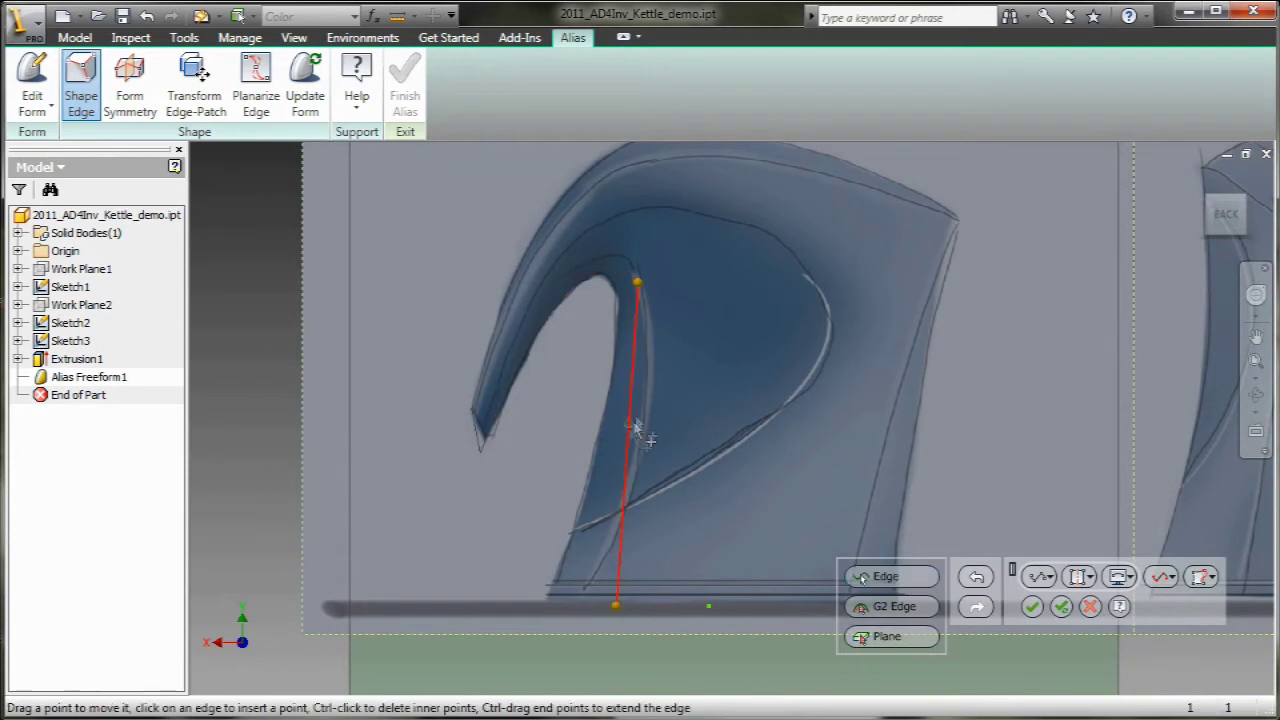
left_click(920, 577)
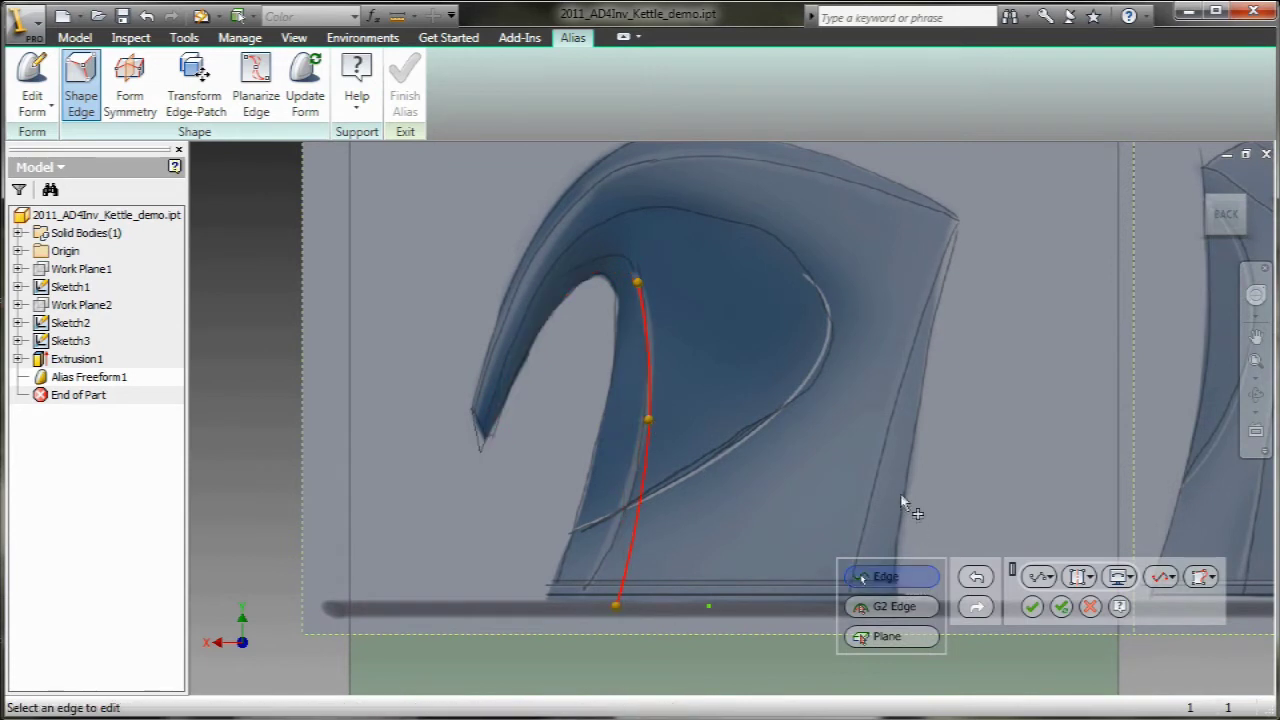
left_click(893, 483)
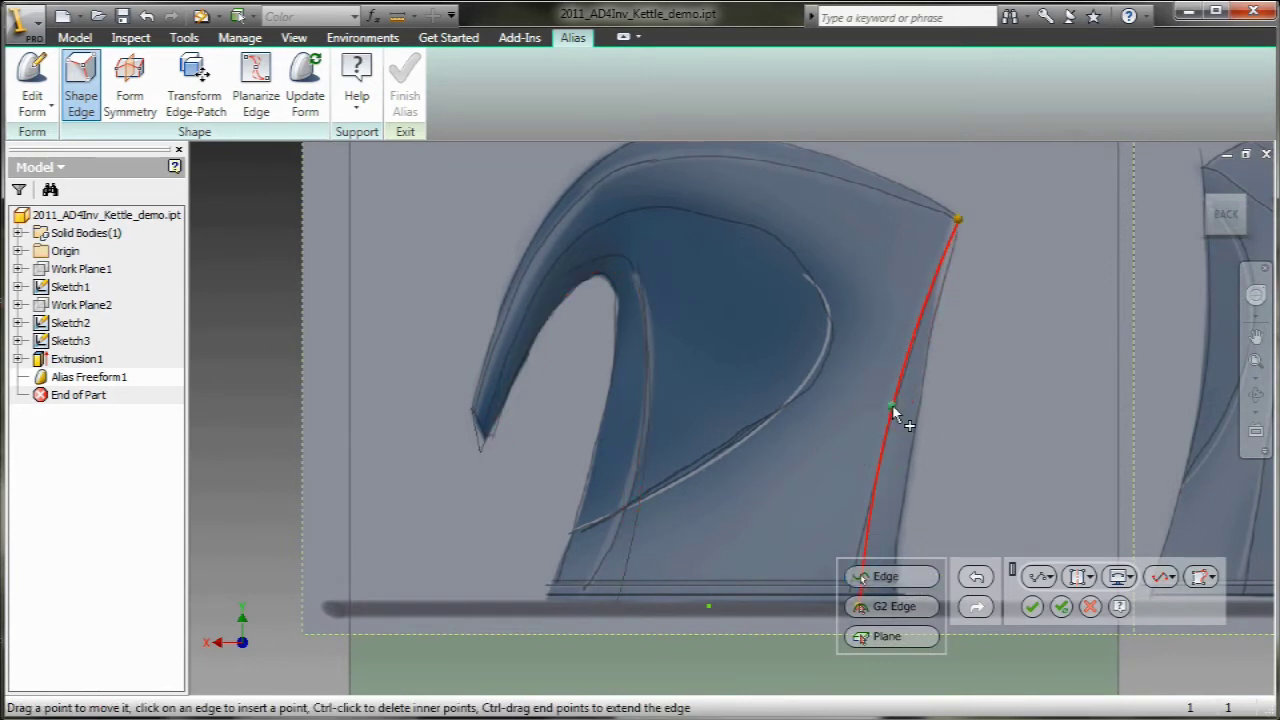
- In a bottom view, bow the spout-tip edge outward to match the sketch
key("F4")
mouse_move(892, 420)
left_mouse_down()
mouse_move(884, 500)
mouse_move(930, 560)
left_mouse_up()
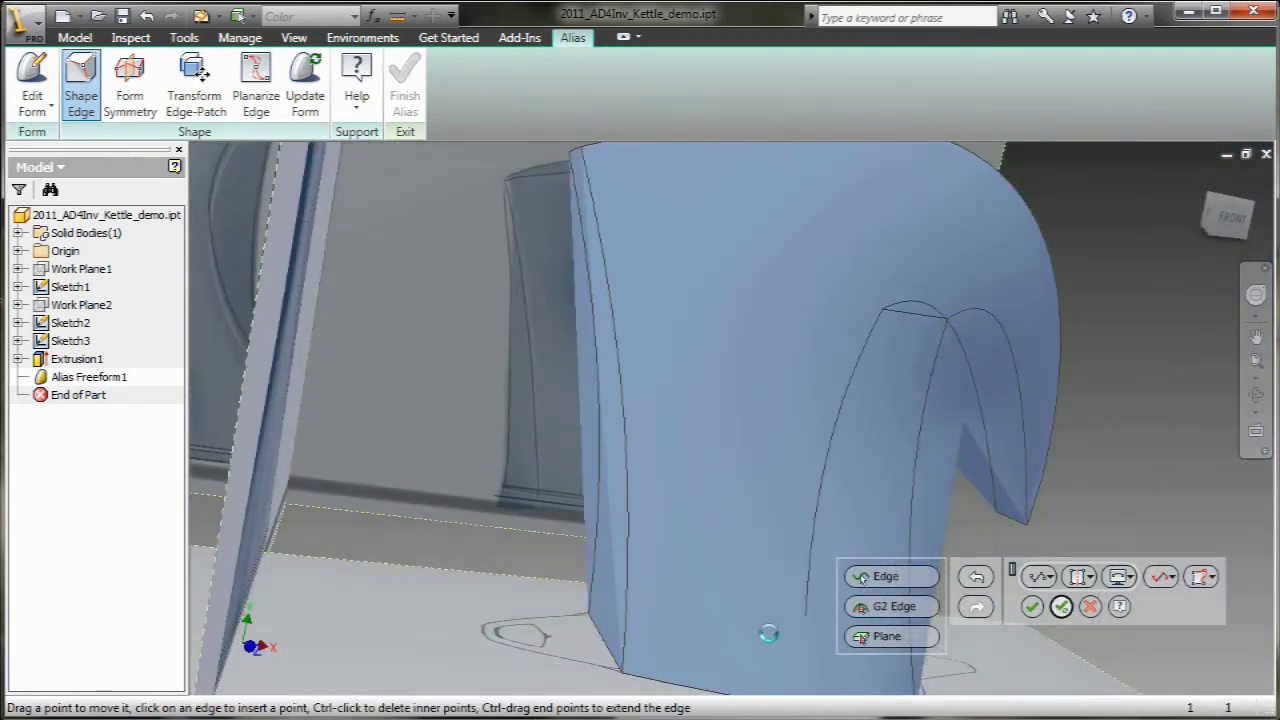
scroll(723, 571, "down", 3)
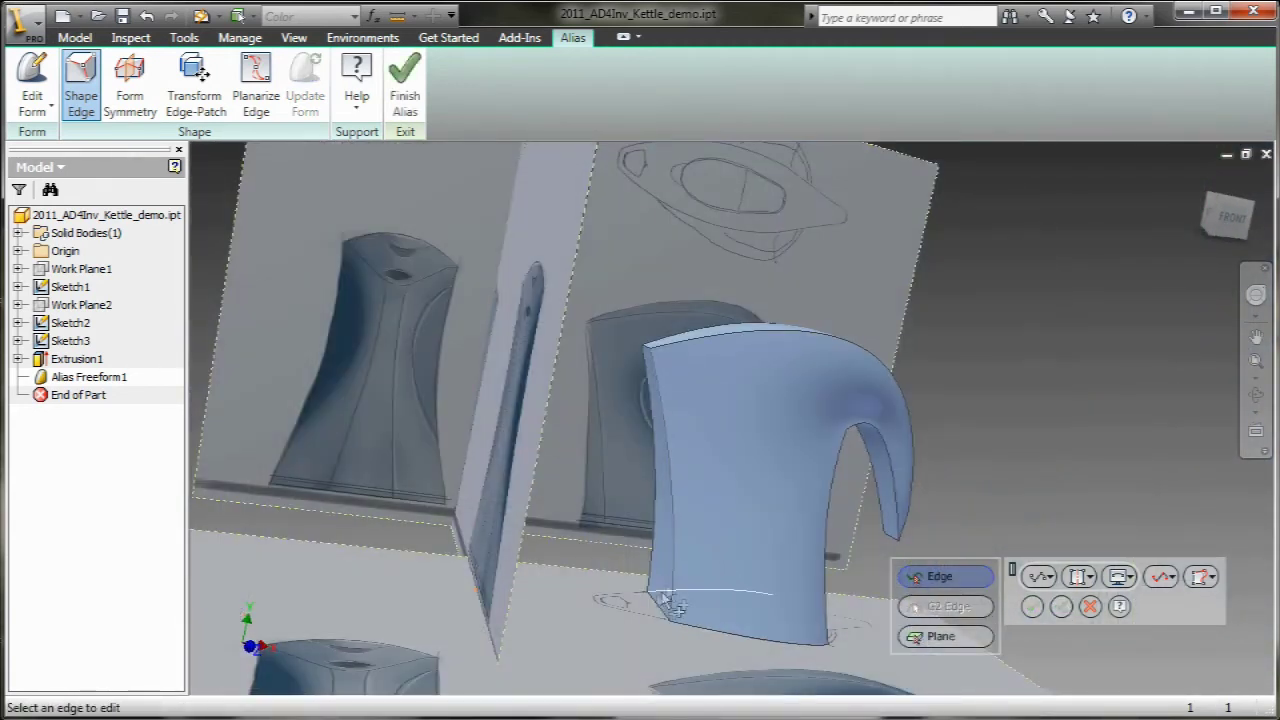
left_click(668, 598)
left_click_drag(1248, 223, 1232, 237)
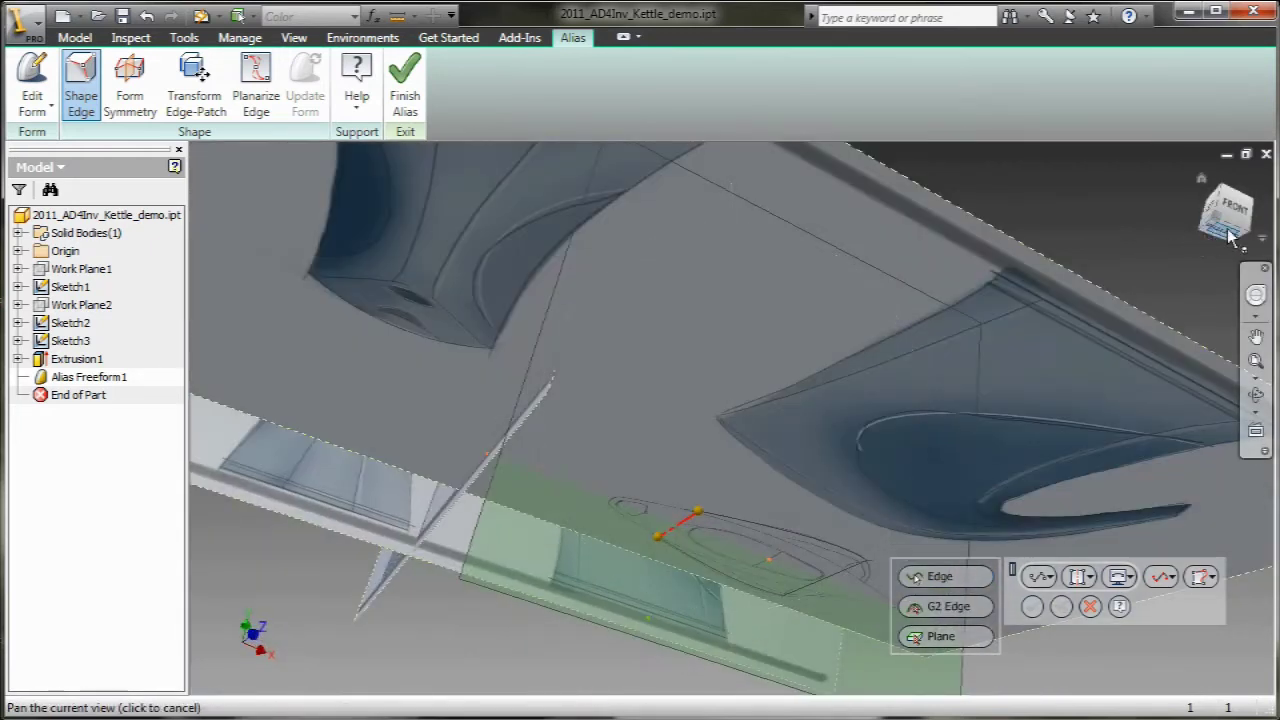
left_click(1232, 237)
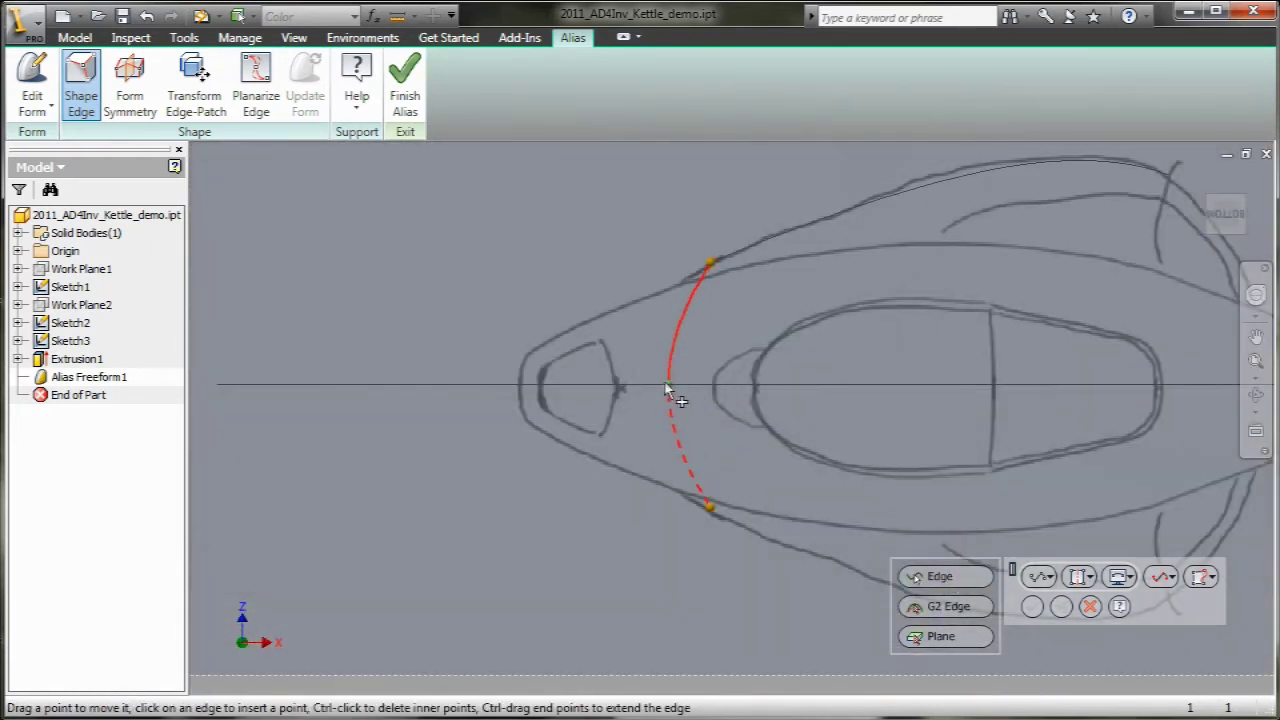
left_click_drag(653, 389, 663, 391)
mouse_move(663, 391)
middle_mouse_down("shift")
mouse_move(900, 590)
mouse_move(715, 314)
mouse_move(770, 373)
mouse_move(760, 400)
middle_mouse_up("shift")
left_click(898, 586)
scroll(828, 410, "up", 5)
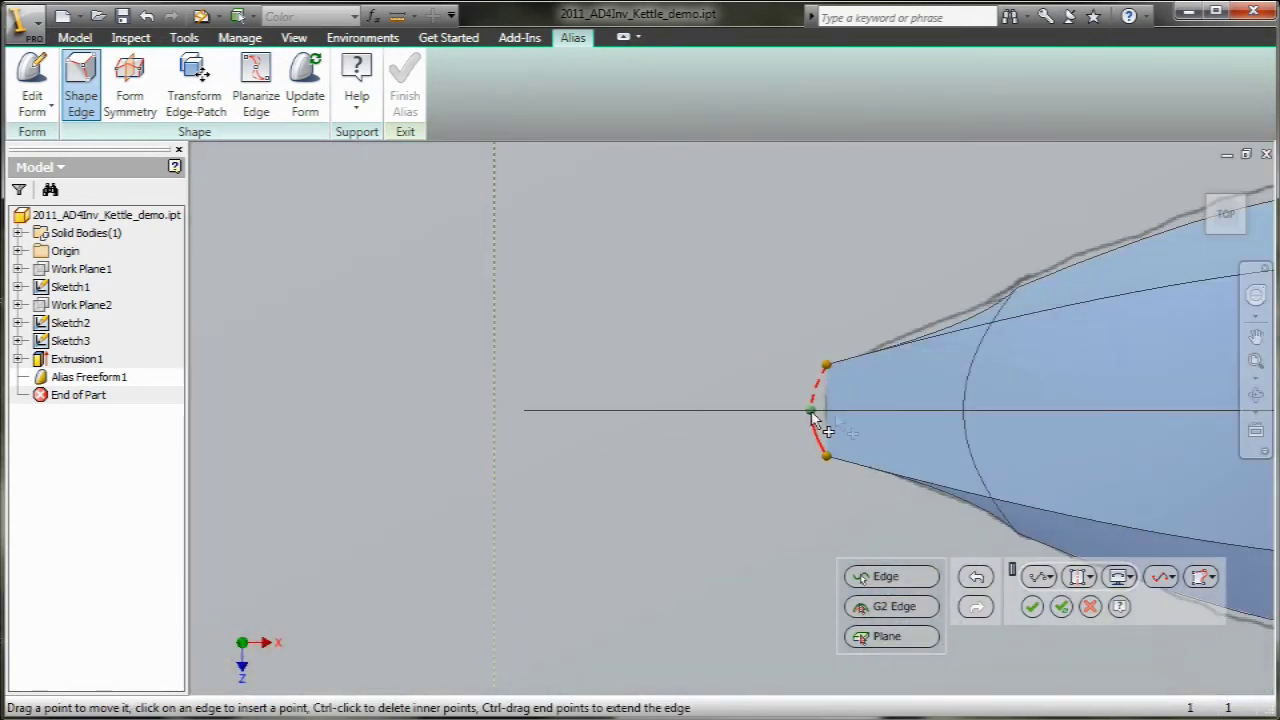
scroll(812, 418, "down", 3)
mouse_move(1014, 448)
middle_mouse_down()
mouse_move(825, 405)
mouse_move(1048, 551)
middle_mouse_up()
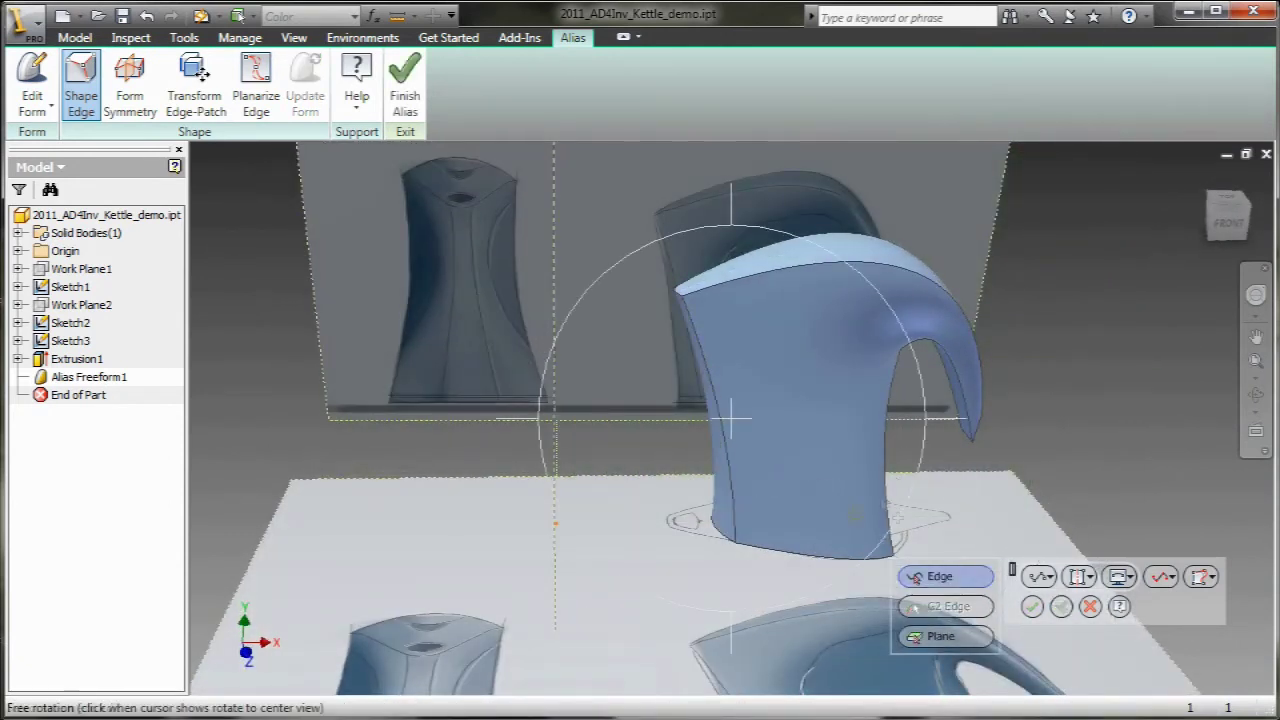
- Insert a midpoint on the base edge and bow it outward along the sketch
middle_click_drag(740, 430, 711, 495, "shift")
left_click(875, 557)
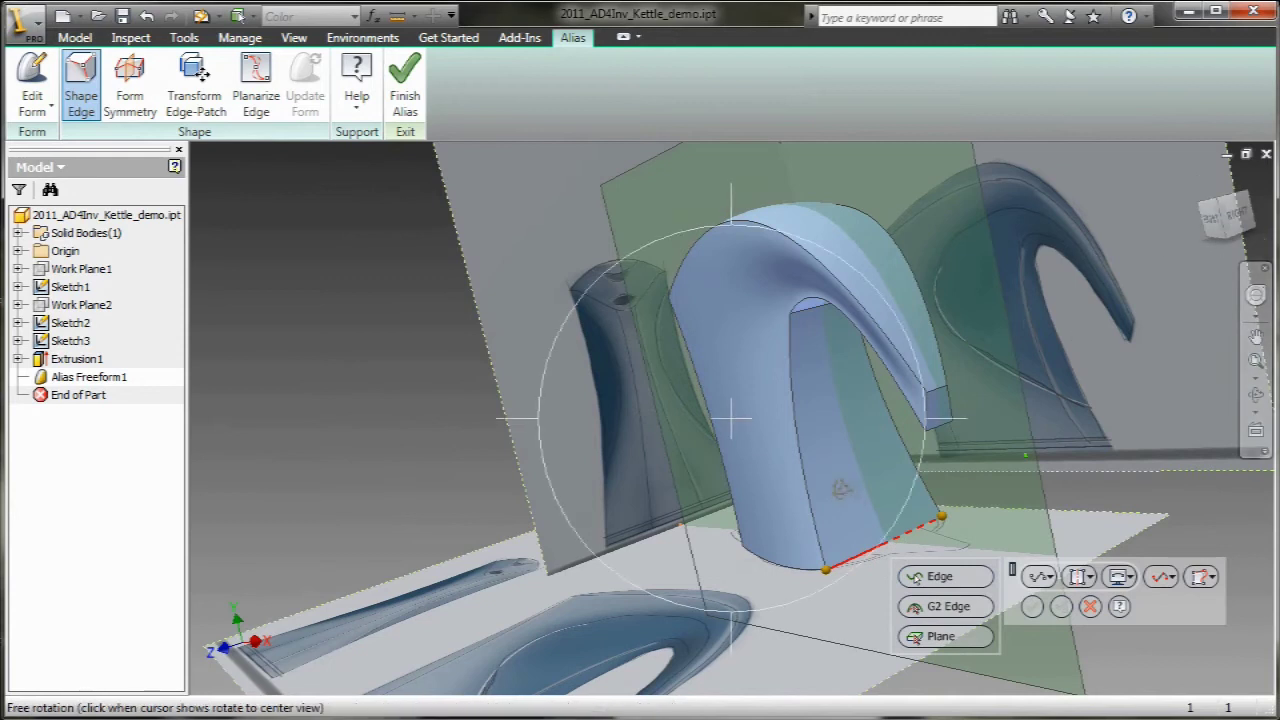
middle_click_drag(1050, 450, 1232, 240, "shift")
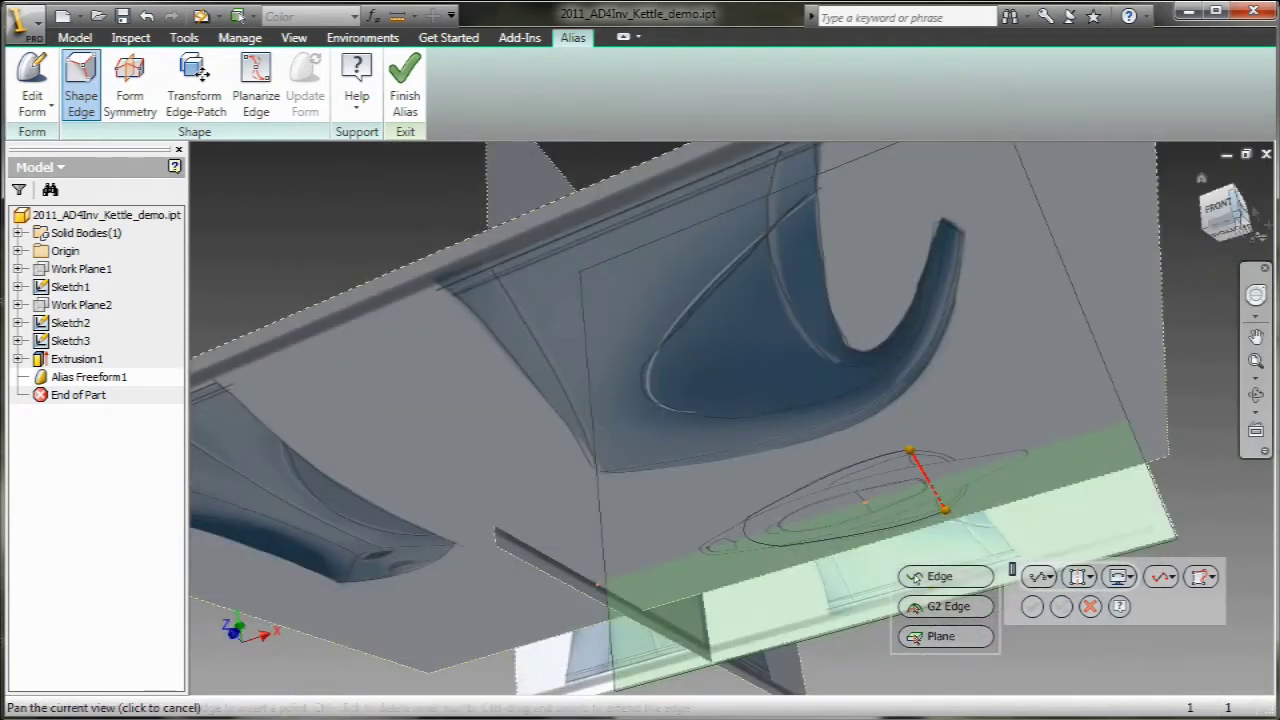
left_click(1216, 214)
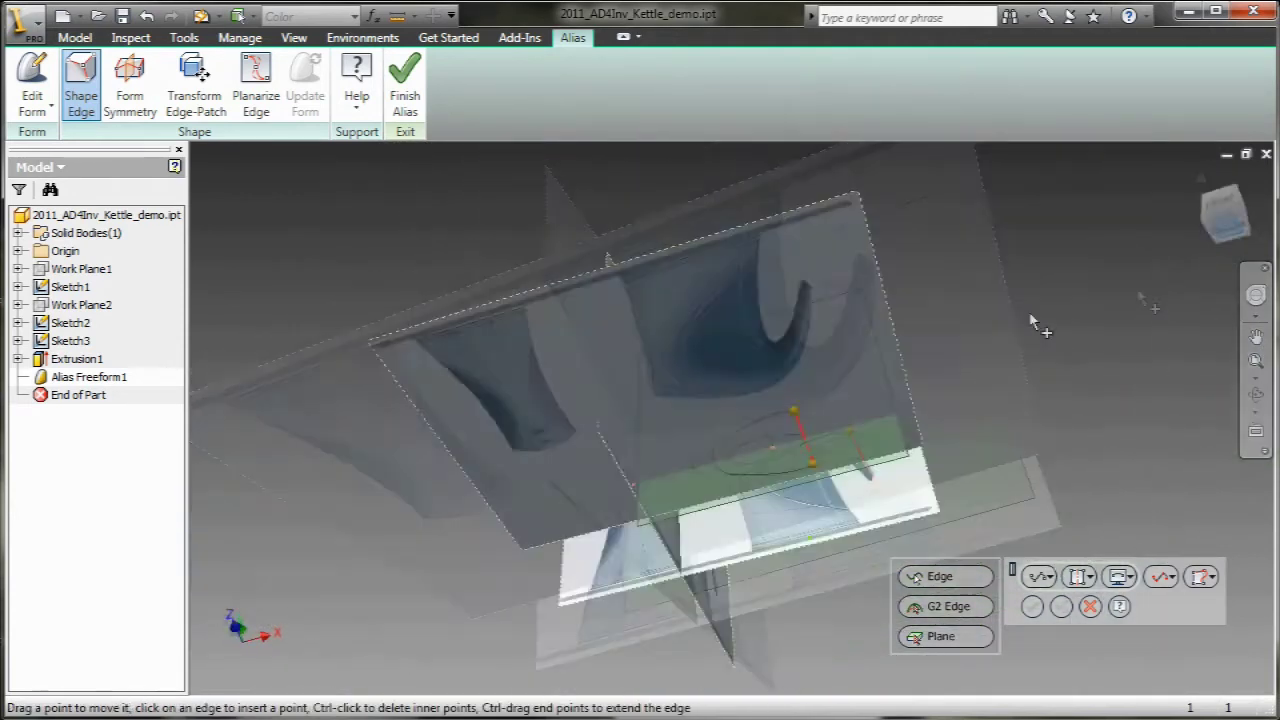
left_click(637, 369)
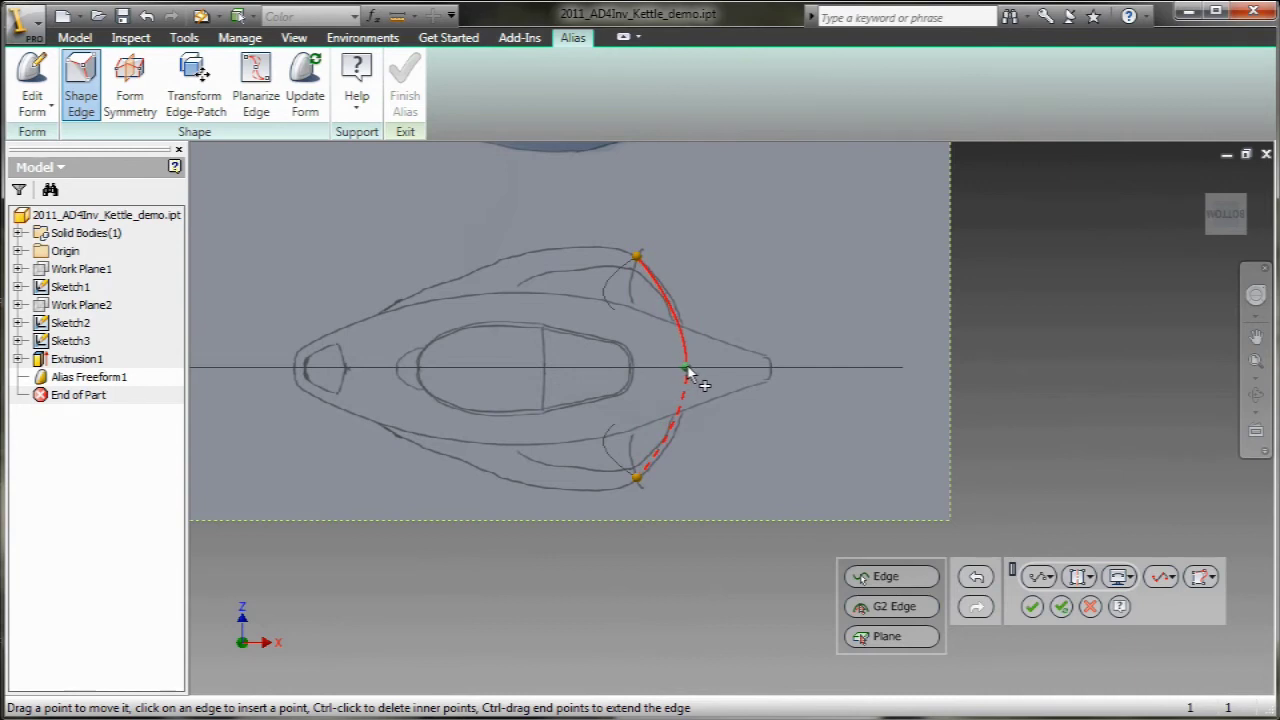
middle_click_drag(780, 410, 709, 586, "shift")
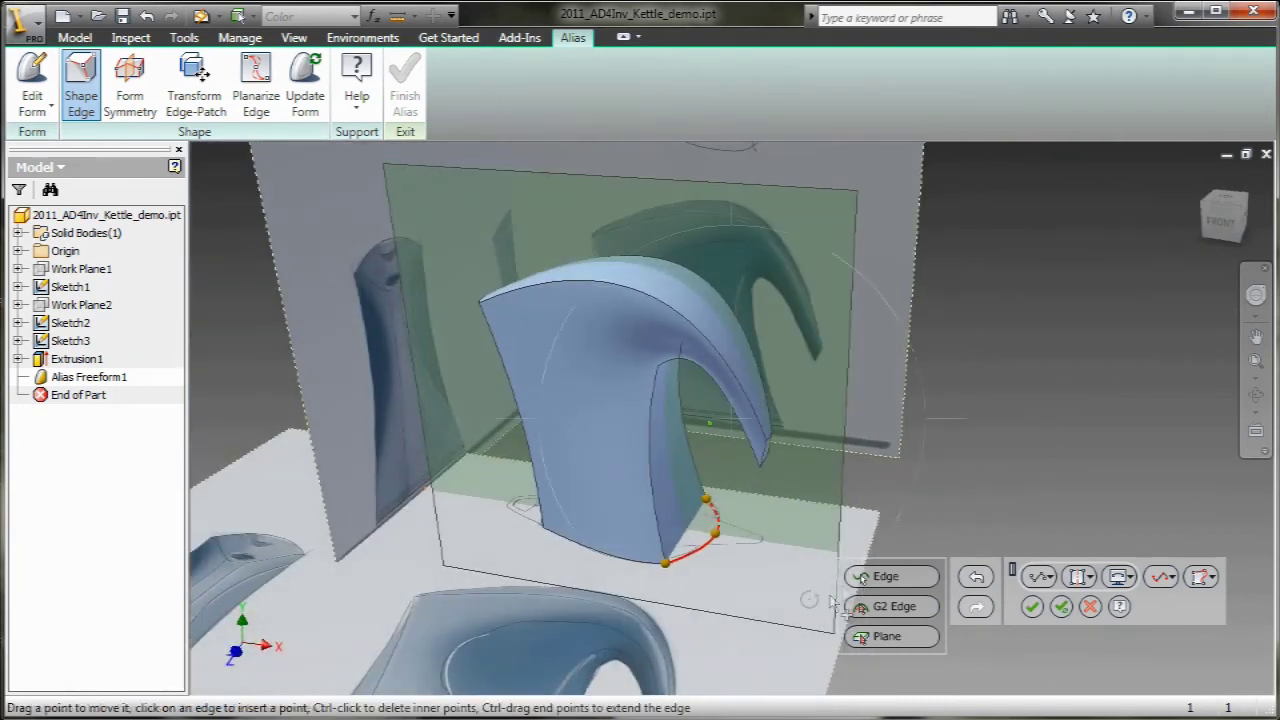
- Move the middle point of the arch edge under the spout in Top view, then apply
left_click(885, 576)
left_click(706, 372)
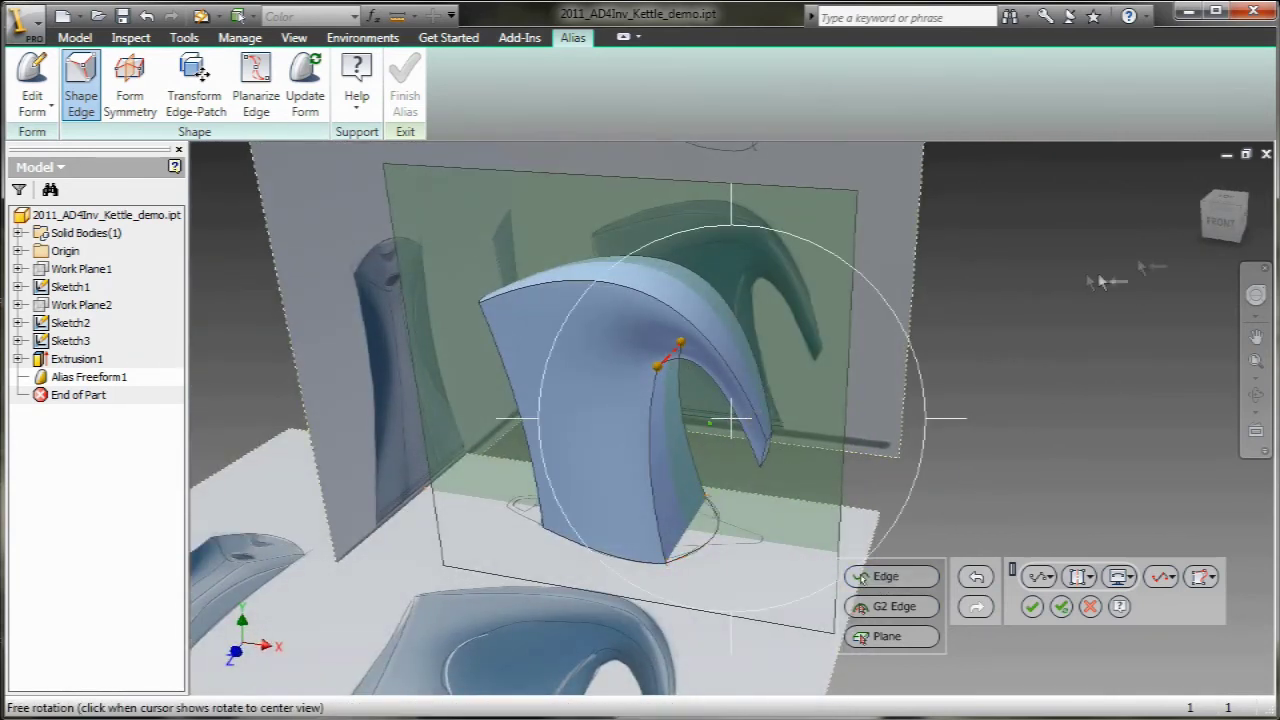
left_click(1230, 203)
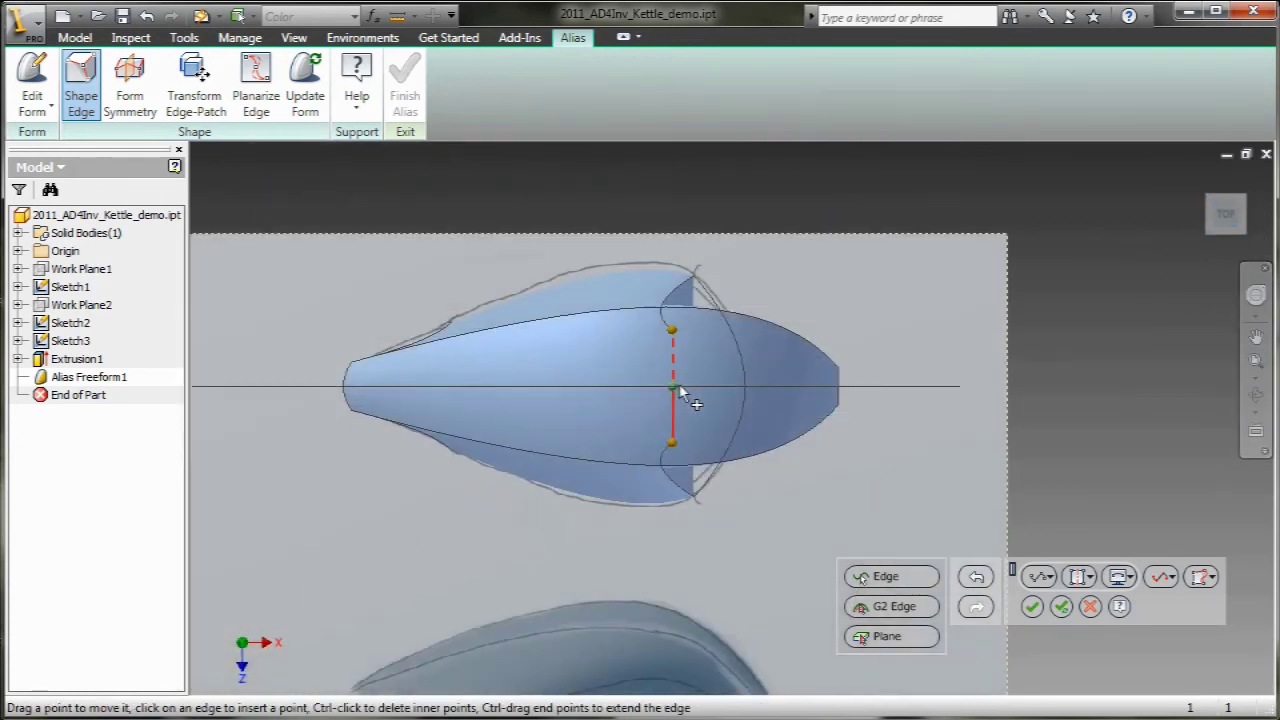
middle_click_drag(690, 393, 700, 420, "shift")
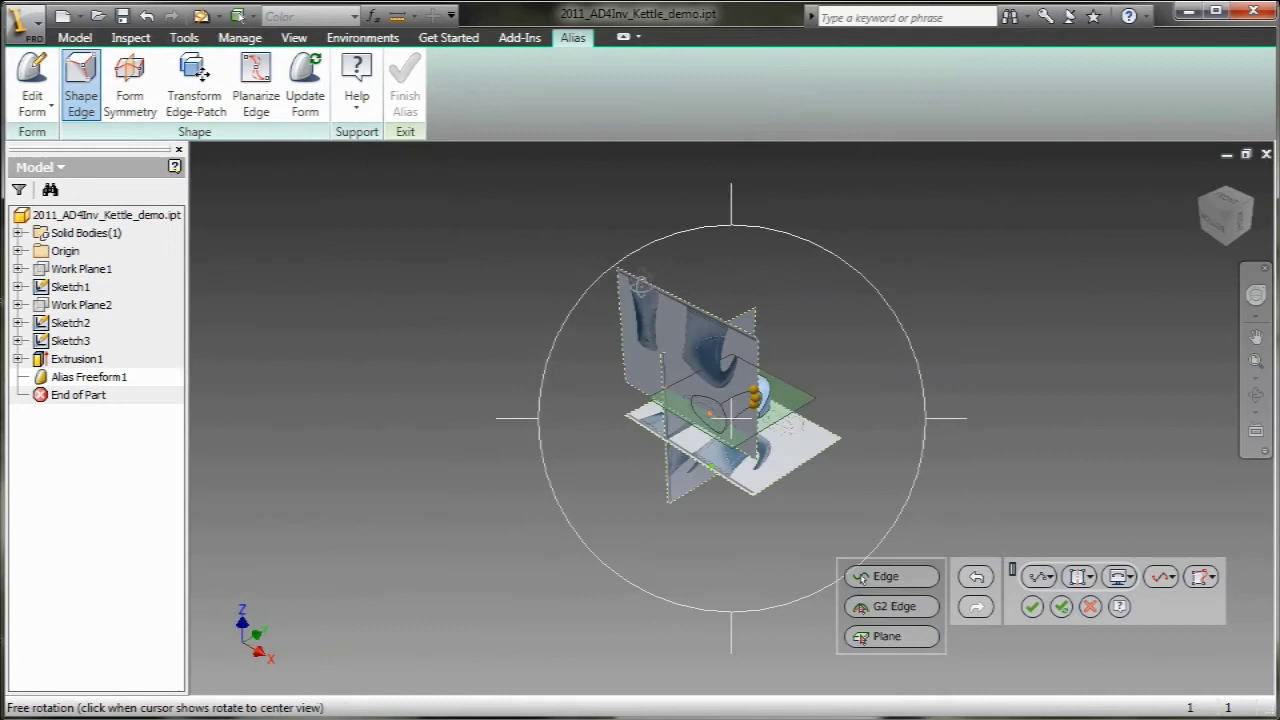
middle_click_drag(1203, 183, 738, 440, "shift")
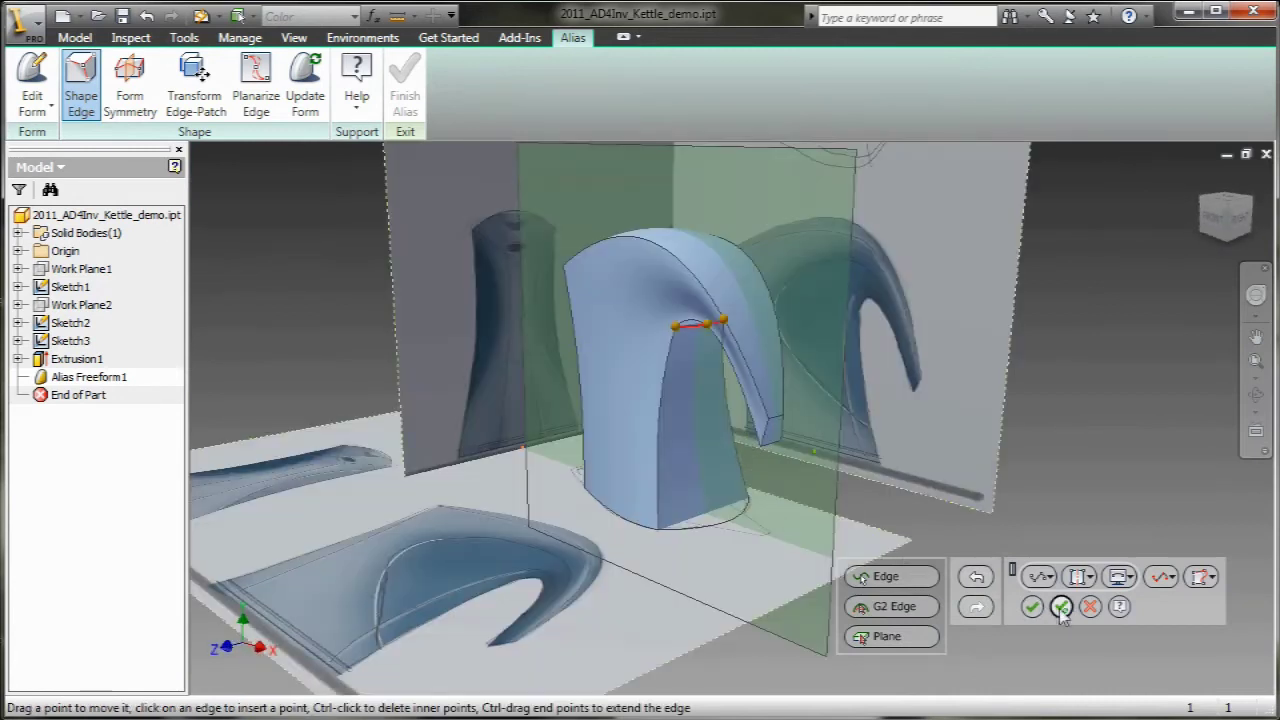
left_click(1061, 607)
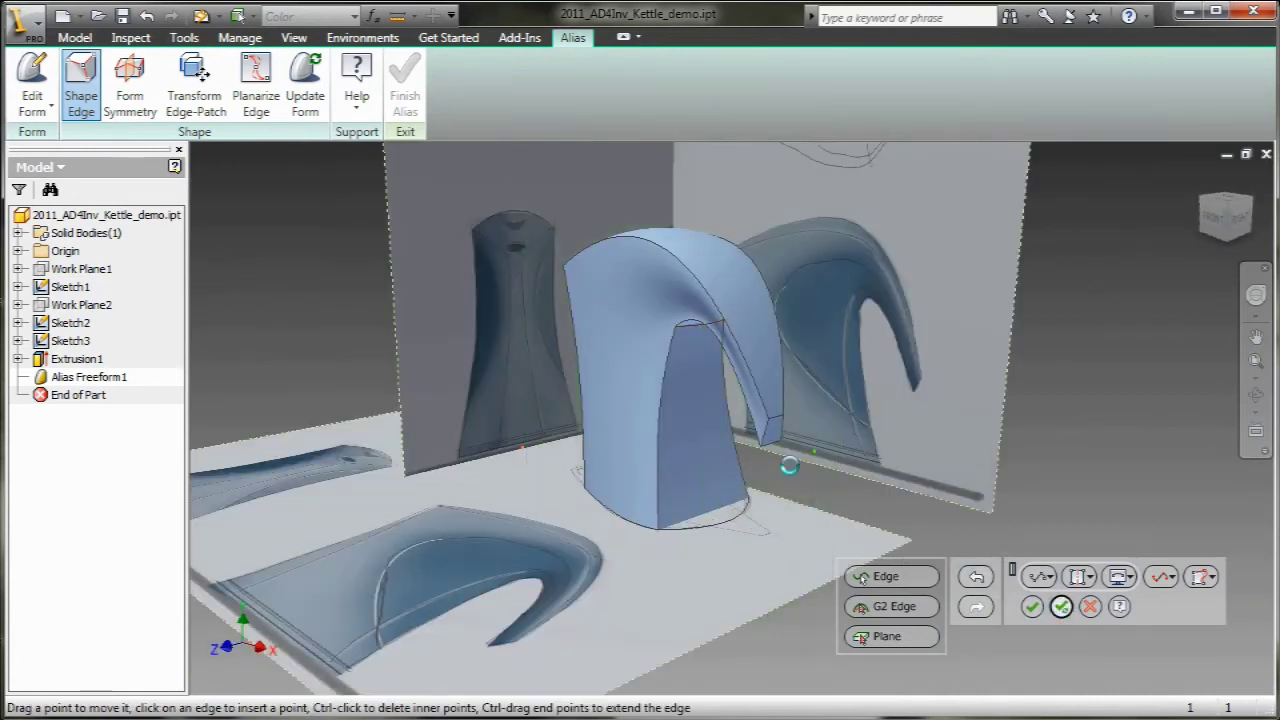
- Orbit and zoom the view in toward the kettle's spout
mouse_move(789, 465)
middle_mouse_down("shift")
mouse_move(718, 380)
mouse_move(624, 347)
mouse_move(851, 503)
mouse_move(883, 563)
mouse_move(872, 577)
mouse_move(809, 514)
middle_mouse_up("shift")
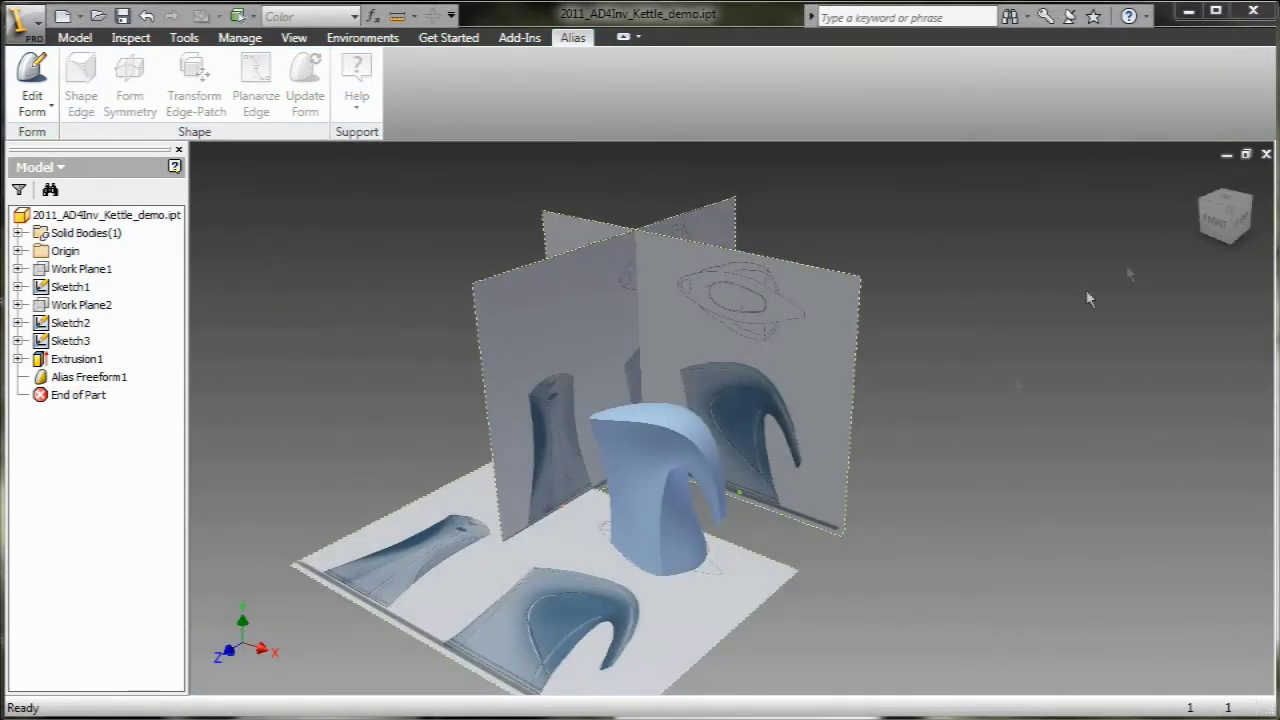
middle_click_drag(740, 400, 768, 413, "shift")
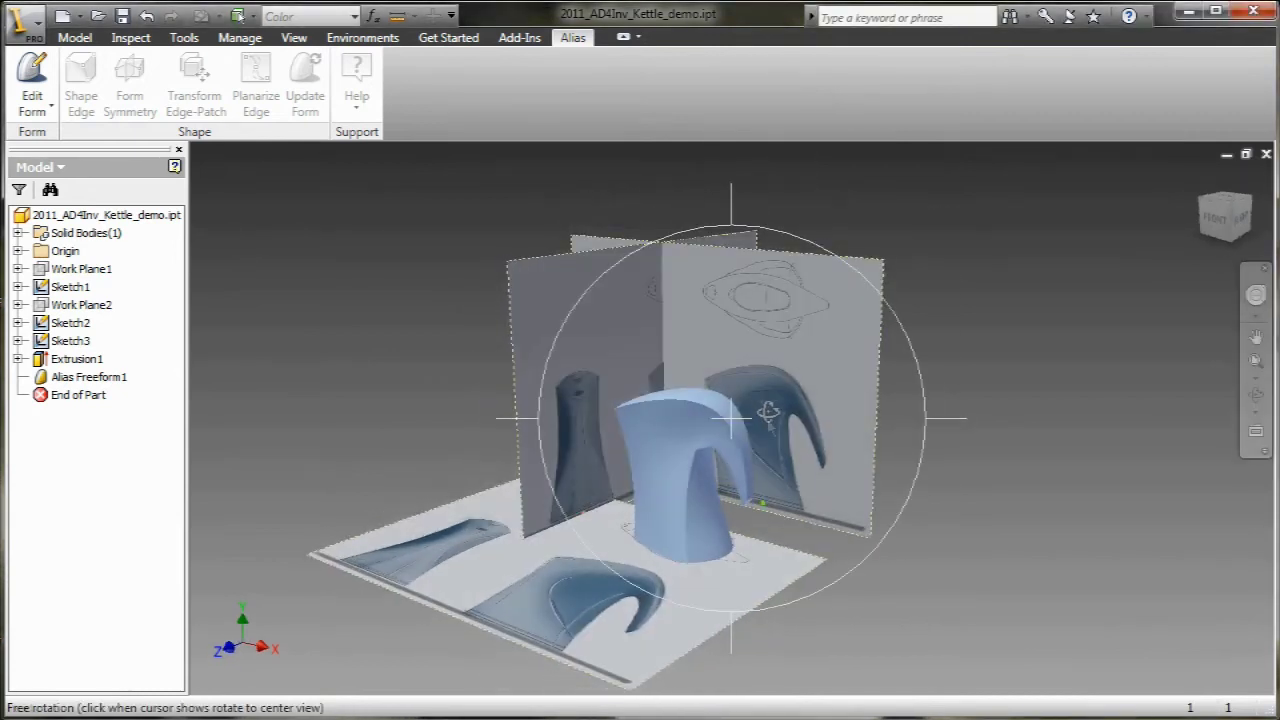
scroll(768, 413, "down", 5)
scroll(910, 403, "up", 2)
scroll(815, 512, "down", 1)
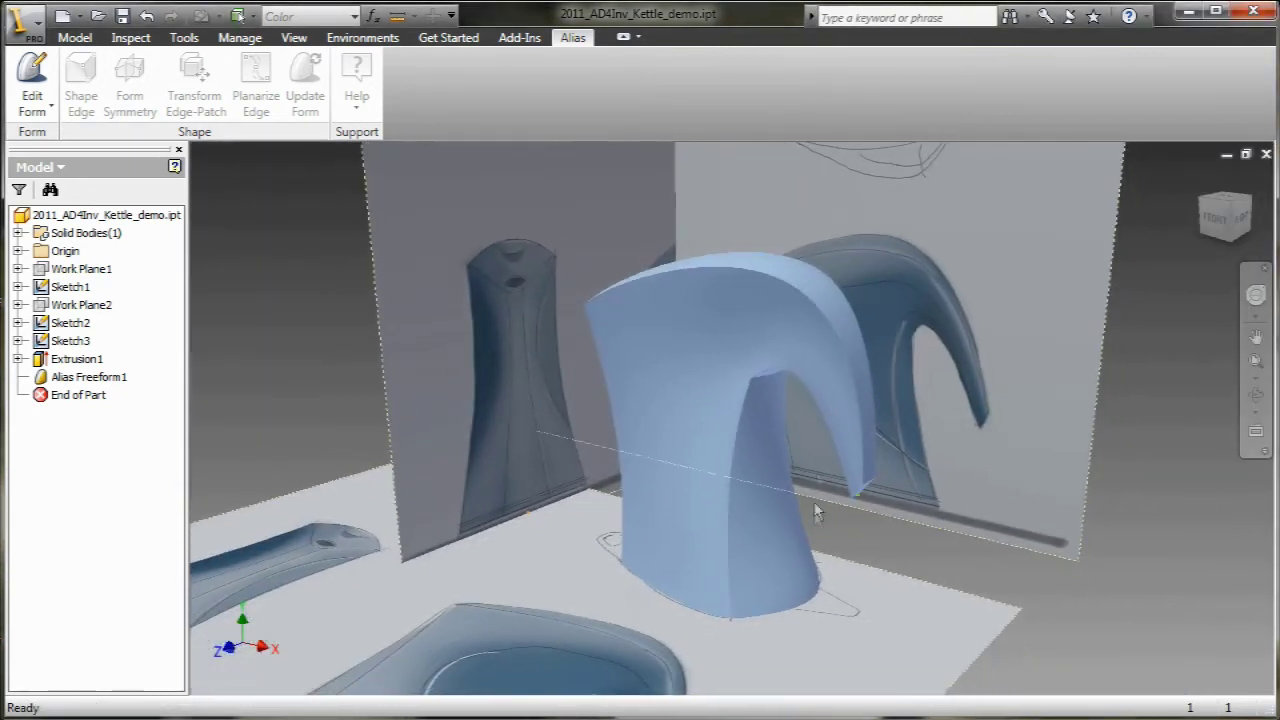
middle_click_drag(815, 512, 840, 500, "shift")
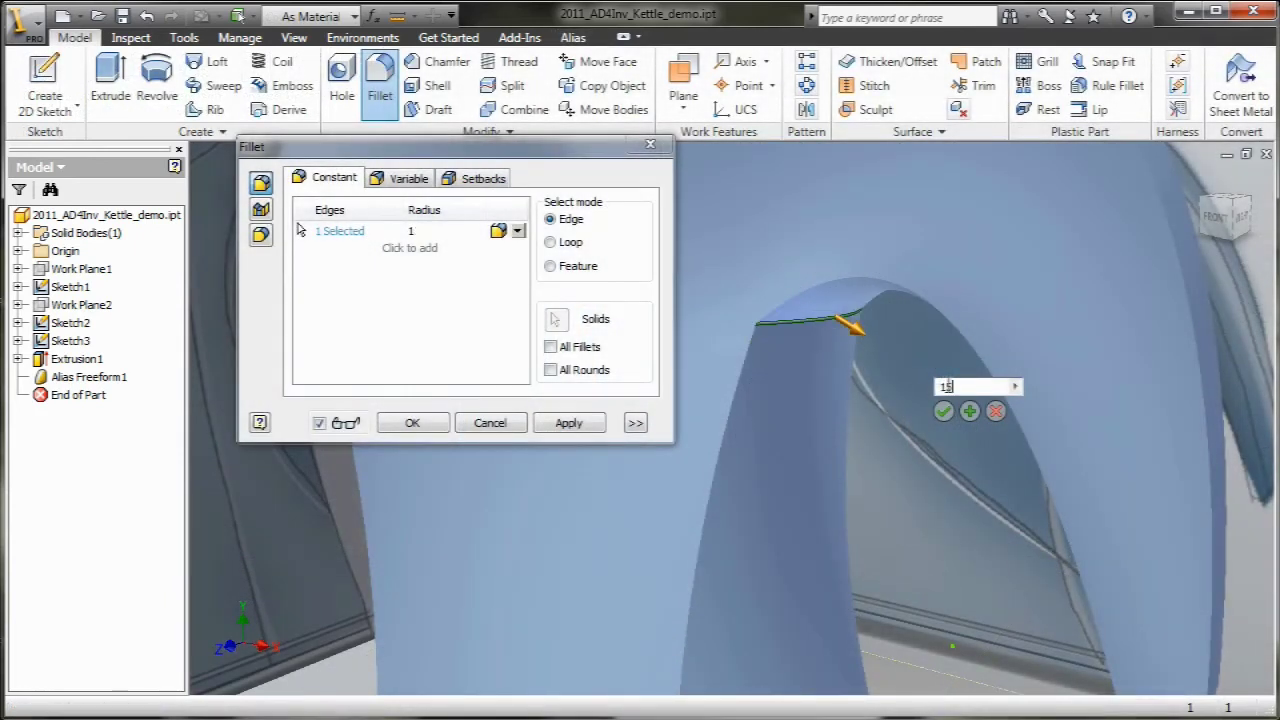
- Apply Fillet1 to the spout's top edge, then set up a radius 3 fillet on more edges
left_click(943, 411)
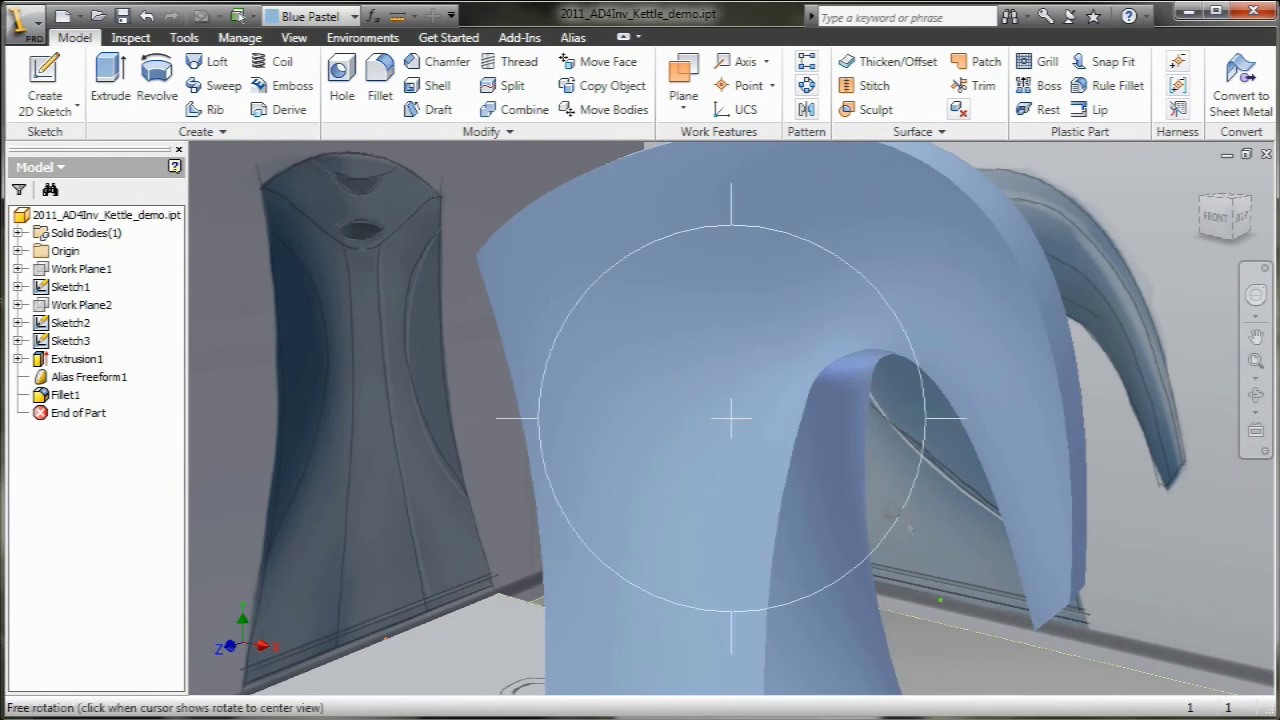
middle_click_drag(943, 536, 820, 291, "shift")
key("f")
left_click(1106, 581)
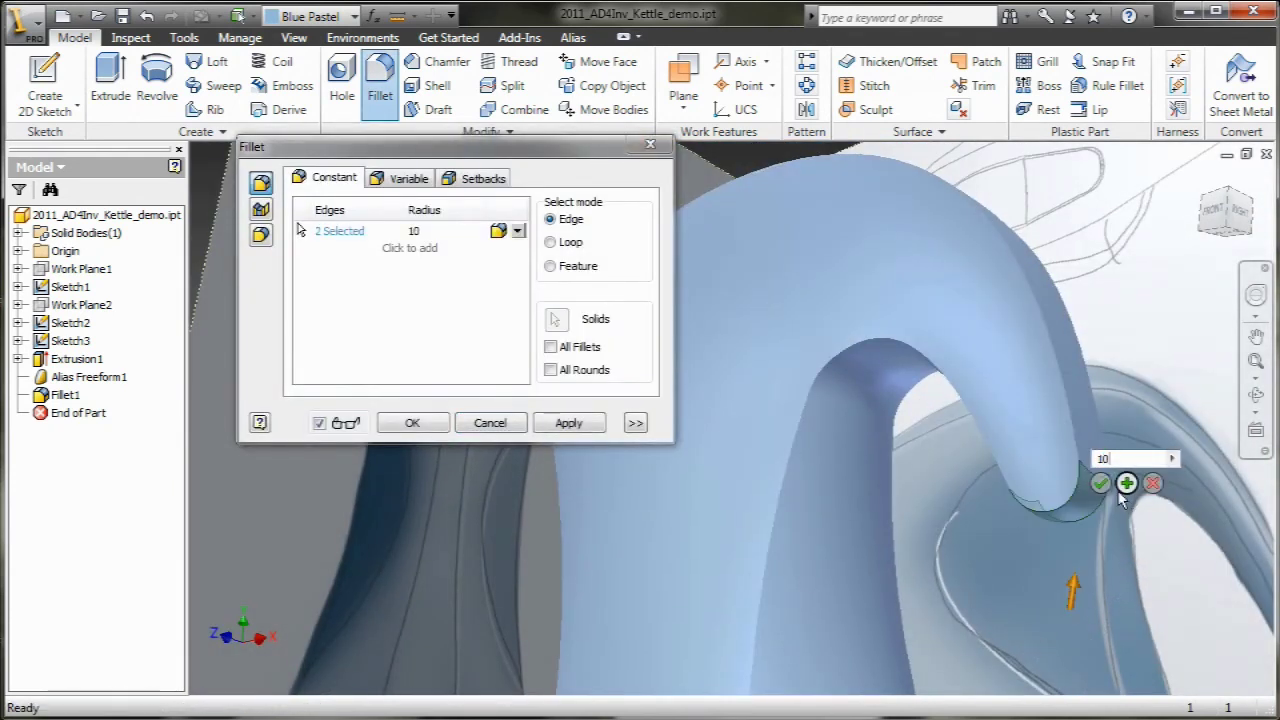
type("3")
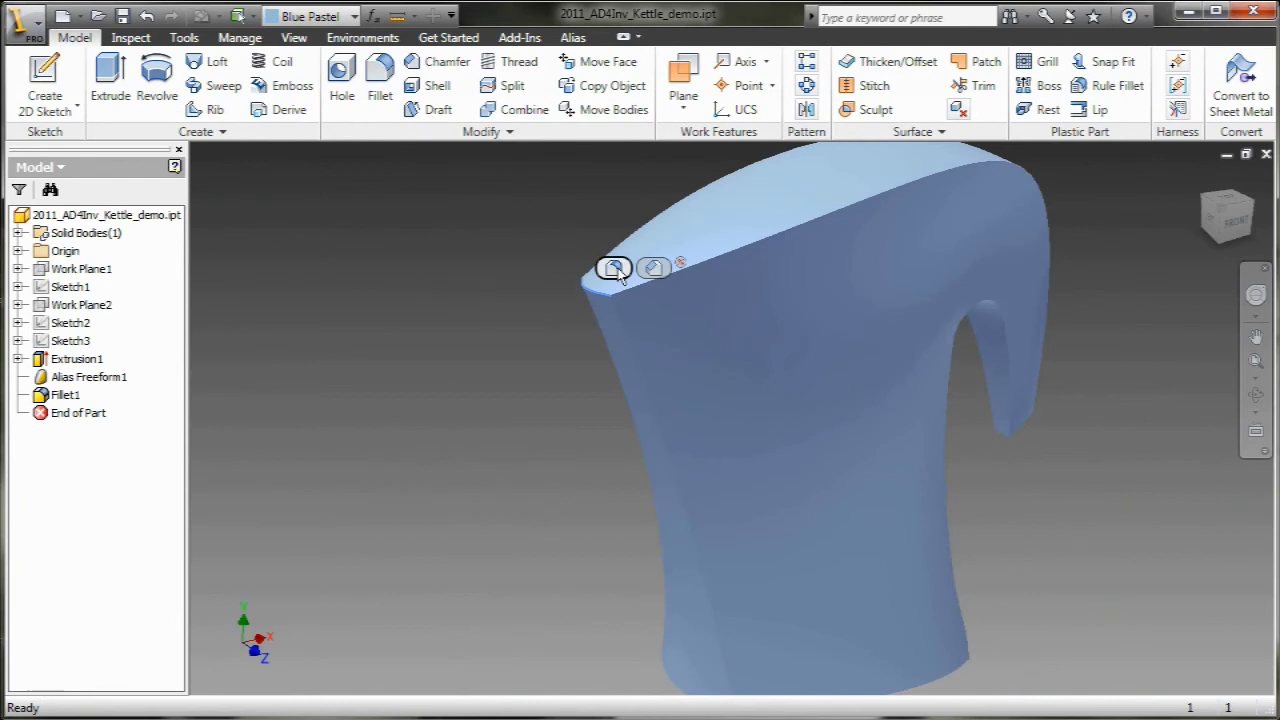
left_click(614, 268)
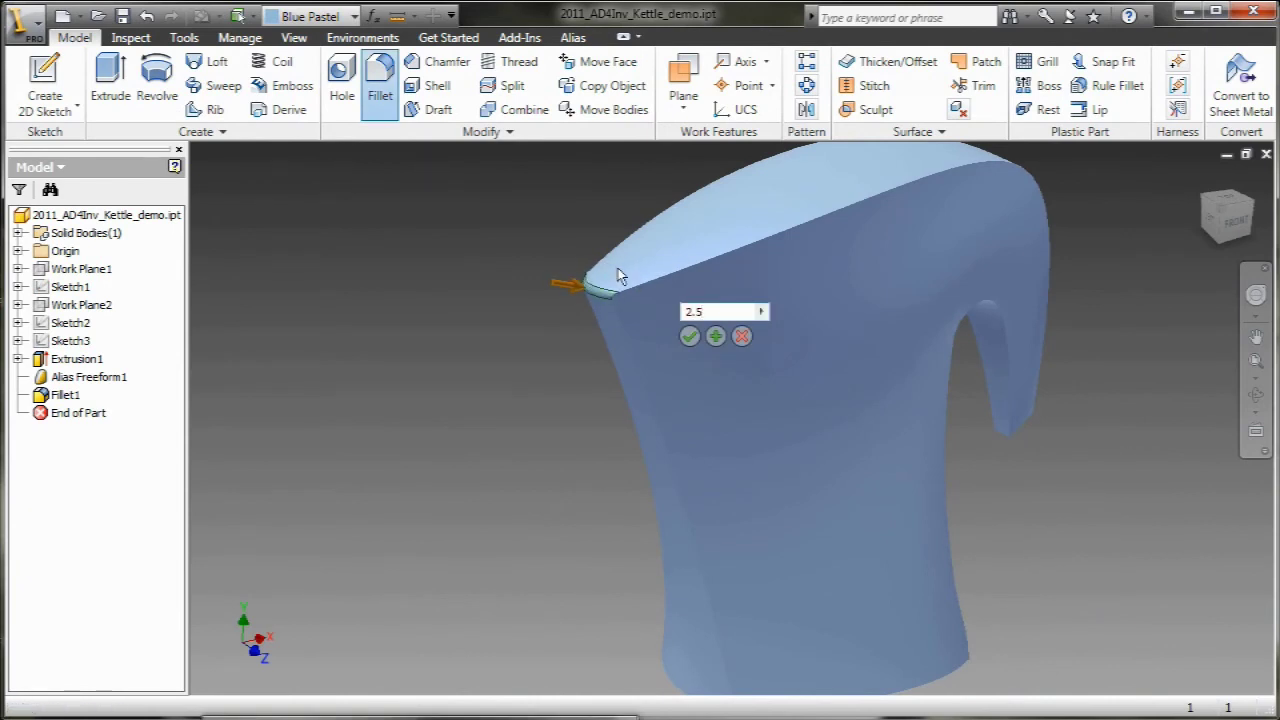
- Apply the top-corner fillet, then fillet the spout's two inner edge curves
left_click(687, 336)
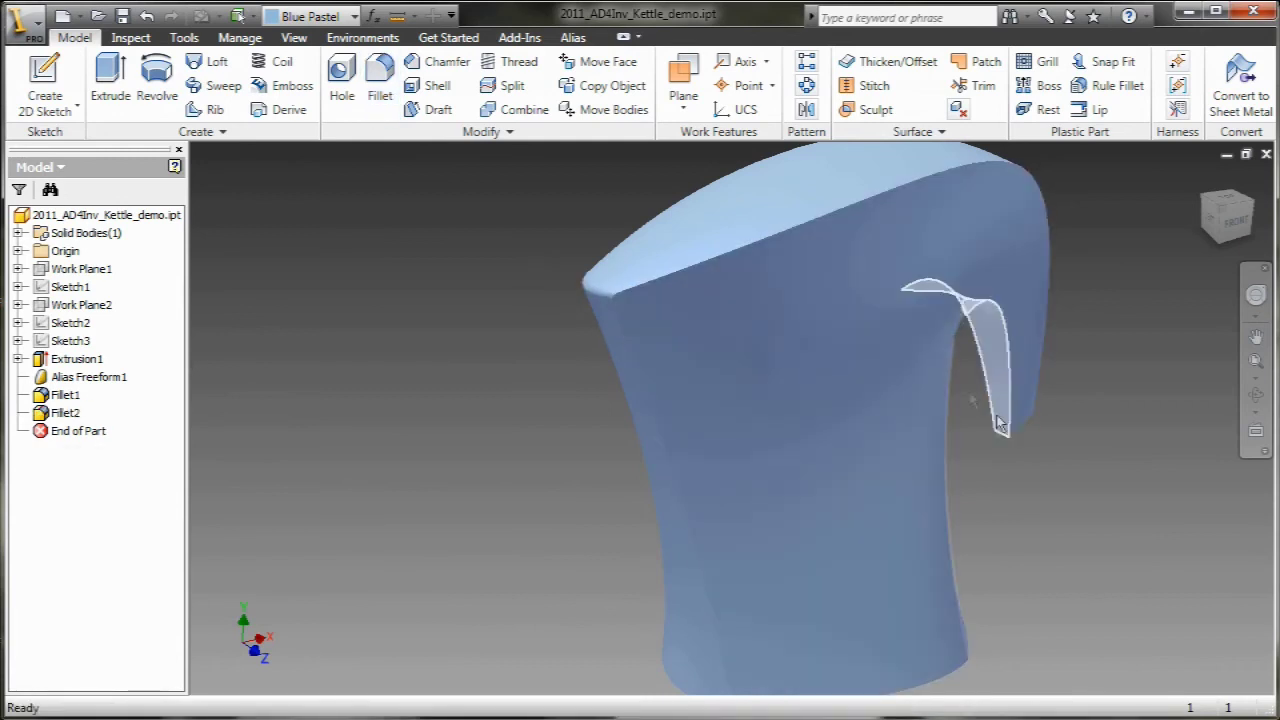
key("Return")
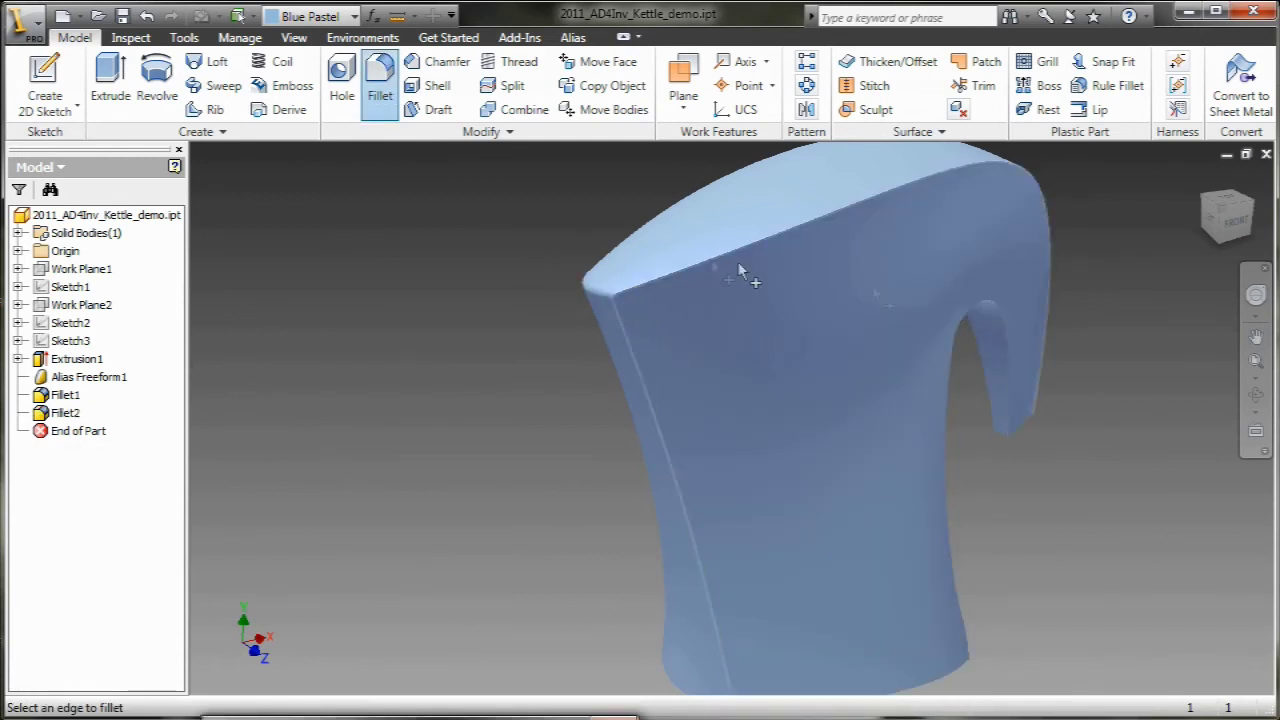
left_click(948, 350)
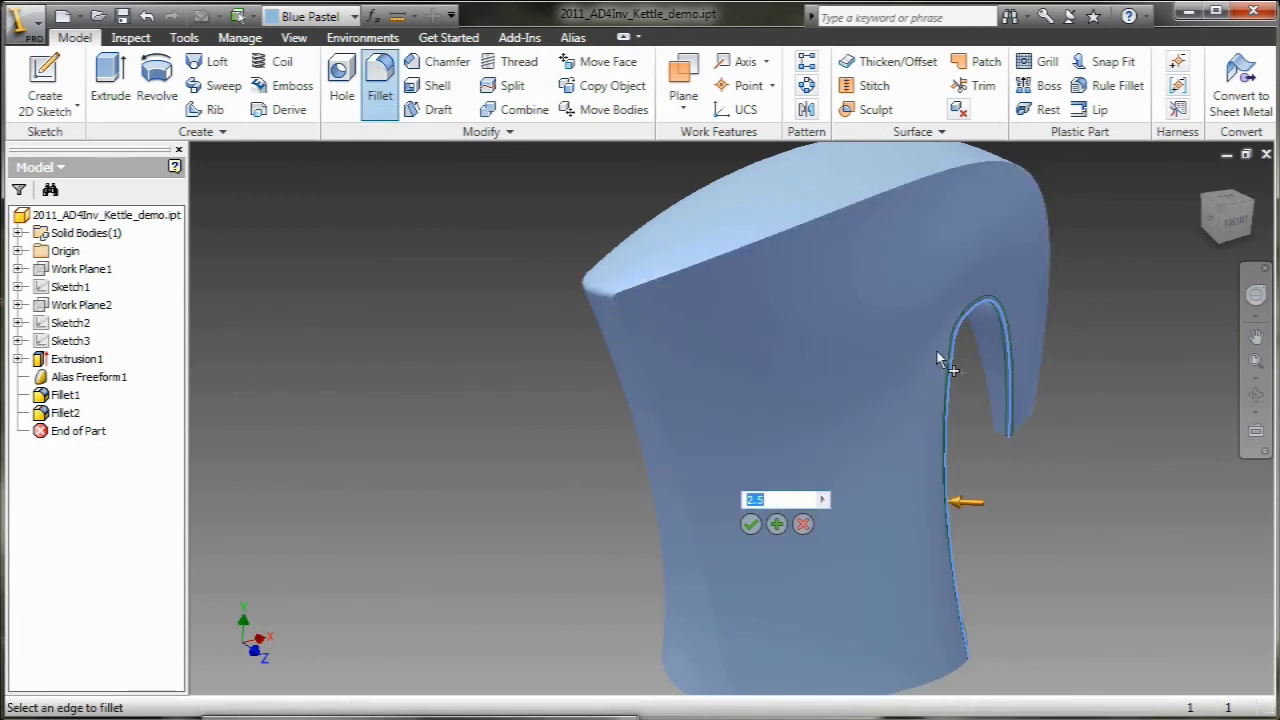
left_click(987, 367)
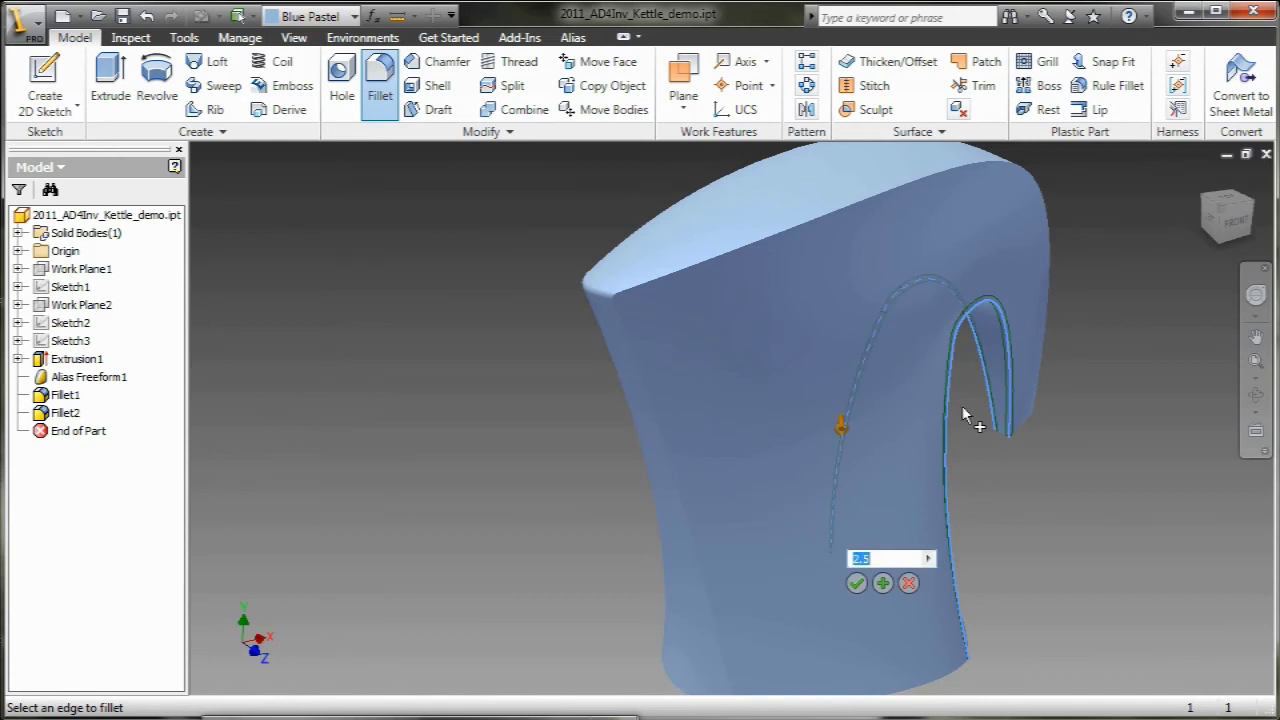
left_click(862, 582)
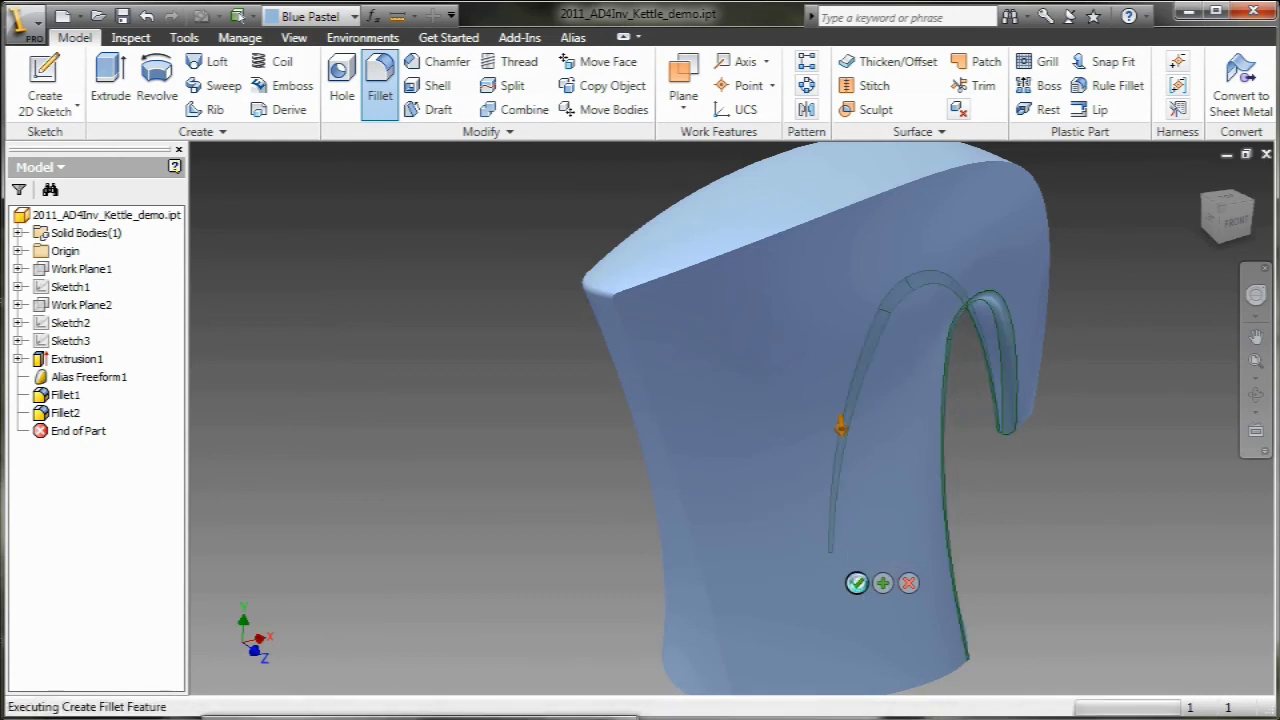
- Fillet the front-and-top edge chain, then the kettle's bottom edge
key("f")
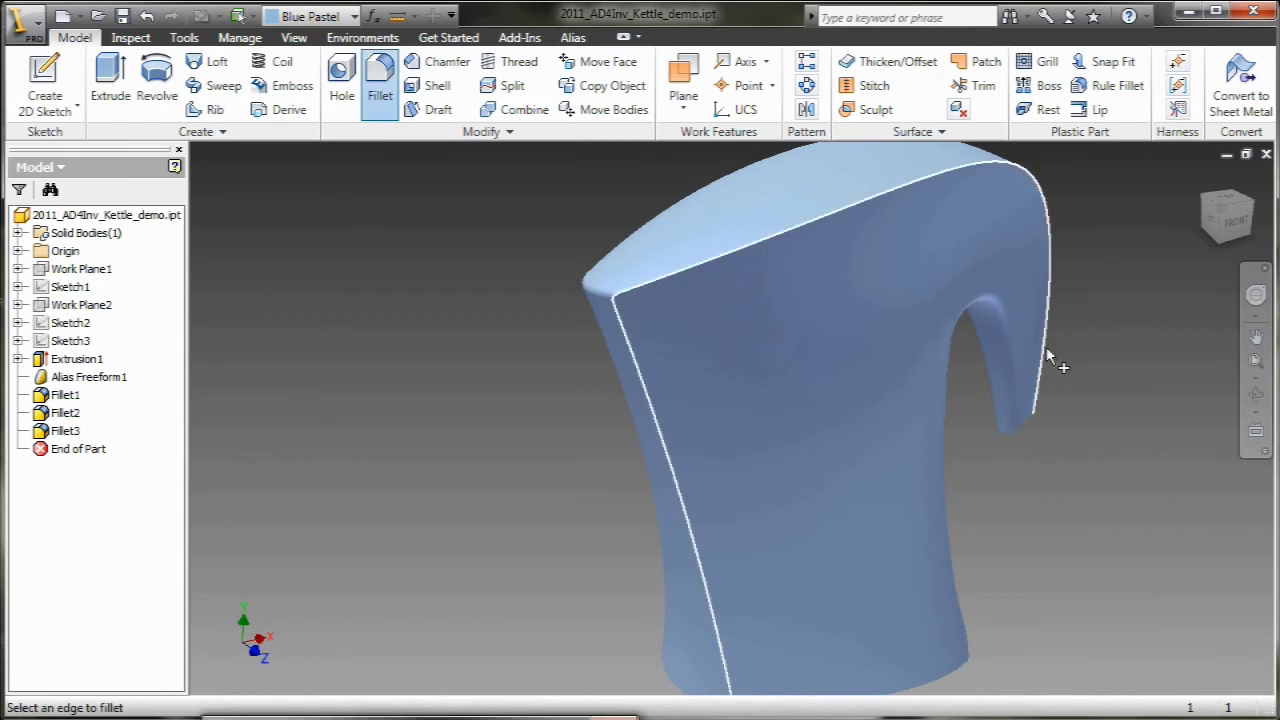
left_click(662, 530)
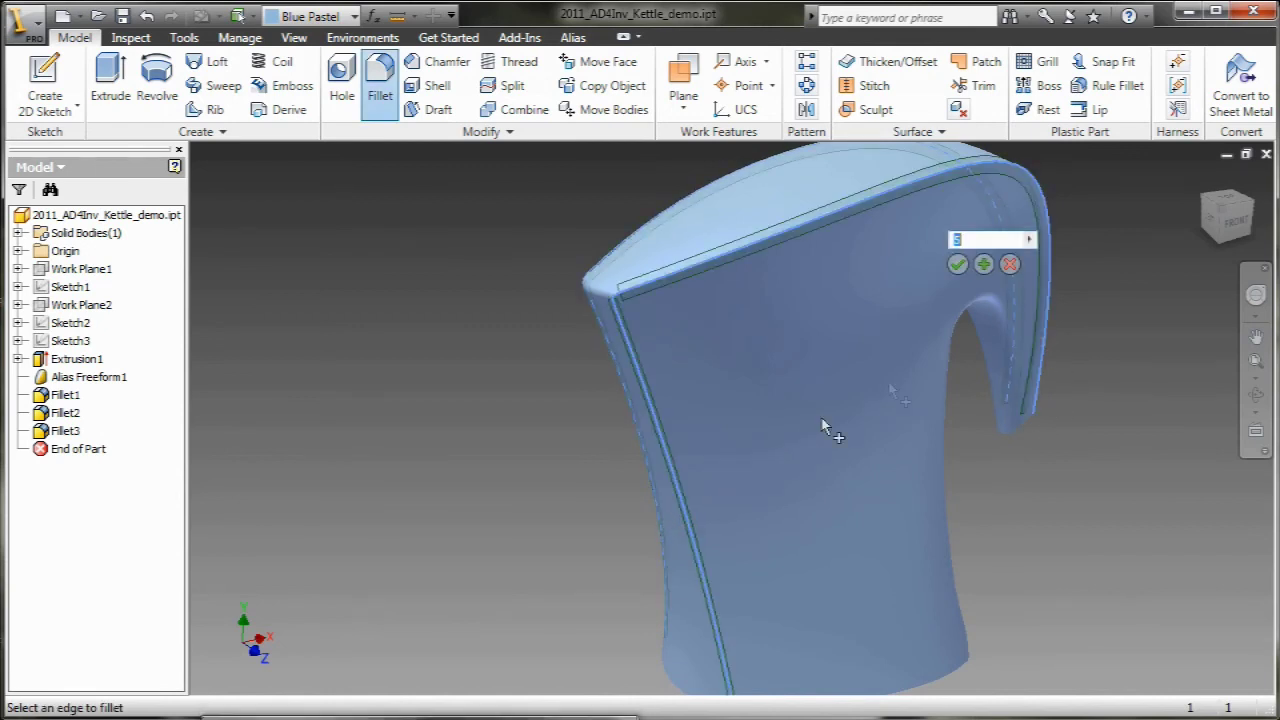
left_click(965, 266)
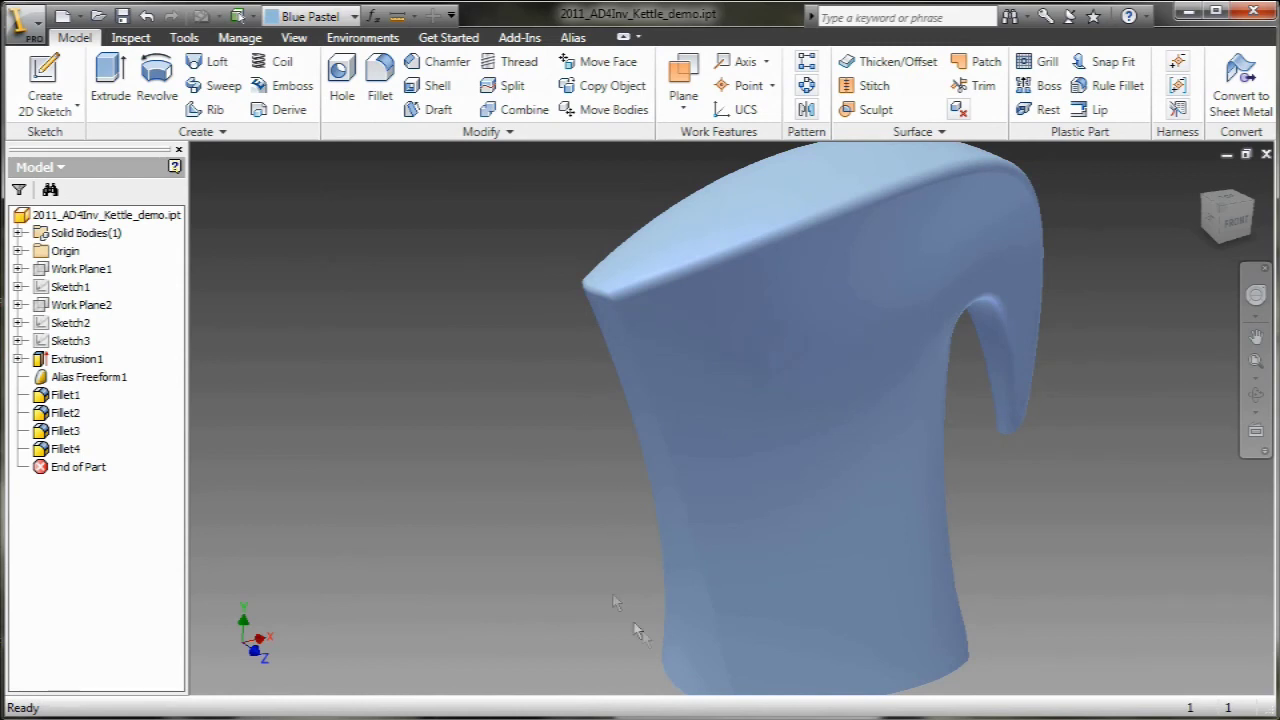
key("f")
left_click(663, 677)
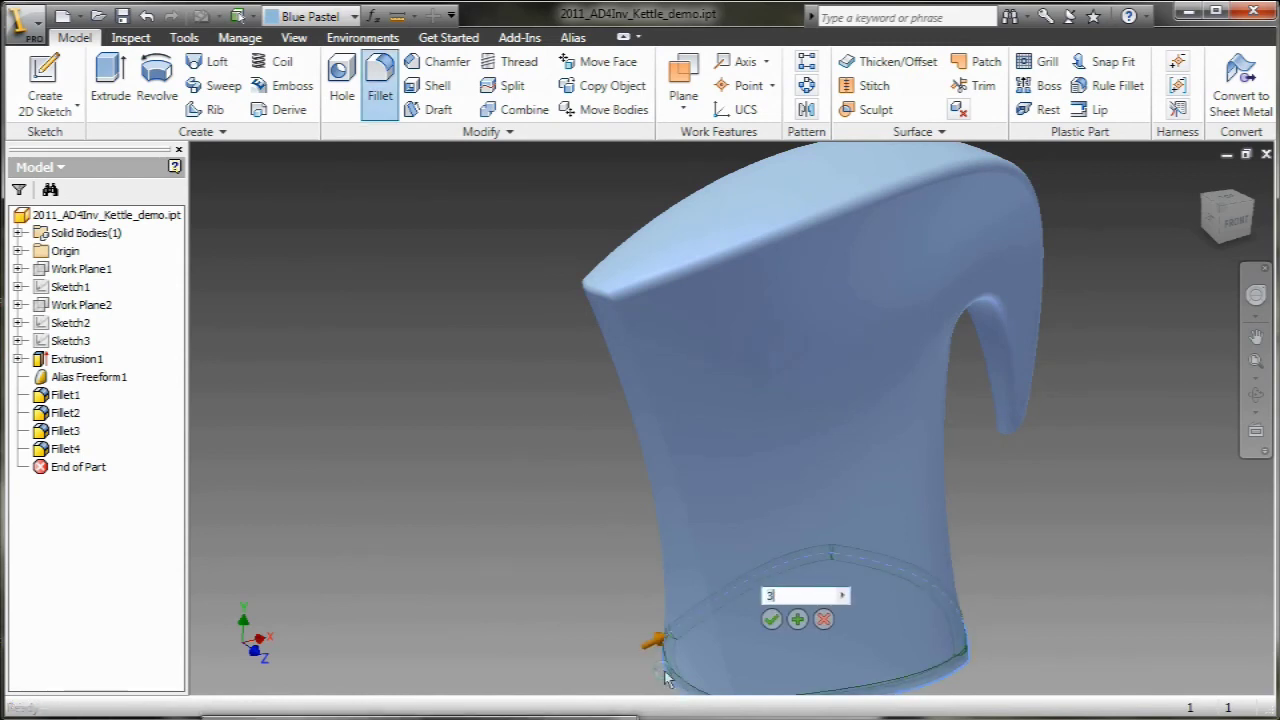
left_click(771, 619)
- From a side view, fillet the spout tip edge as Fillet6
key("F4")
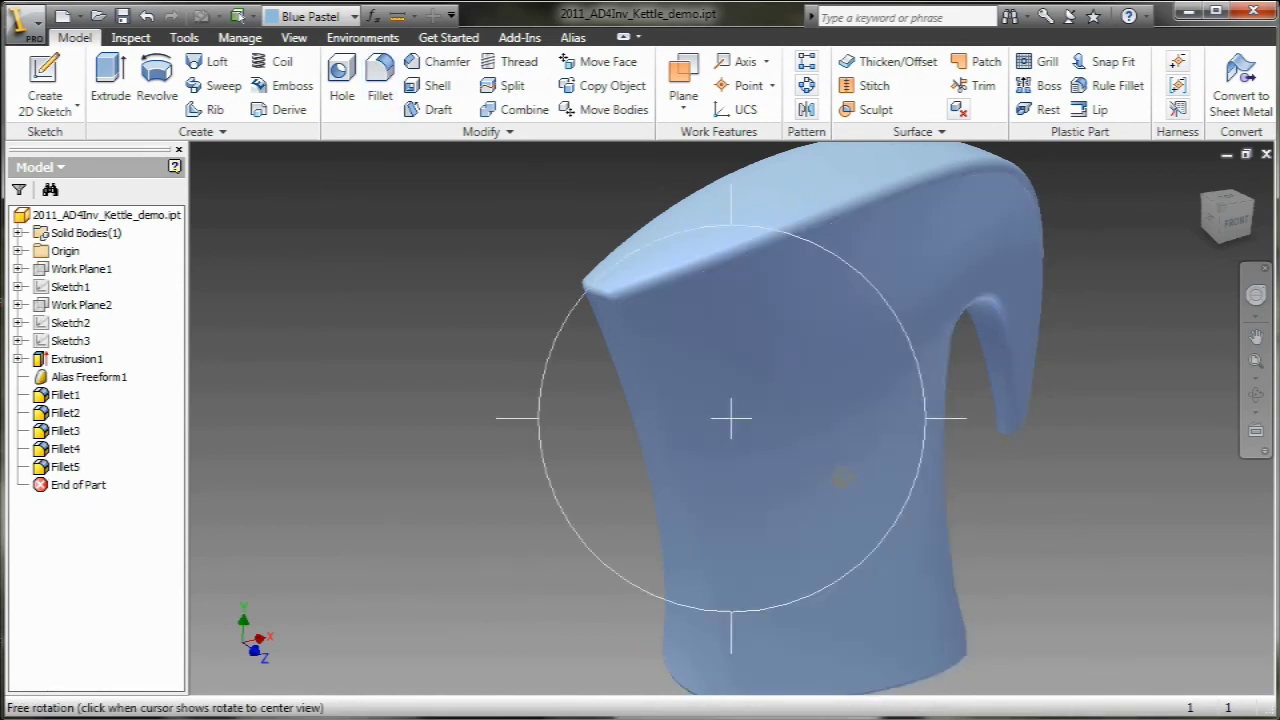
mouse_move(843, 479)
left_mouse_down()
mouse_move(786, 266)
mouse_move(586, 314)
mouse_move(337, 271)
mouse_move(507, 471)
left_mouse_up()
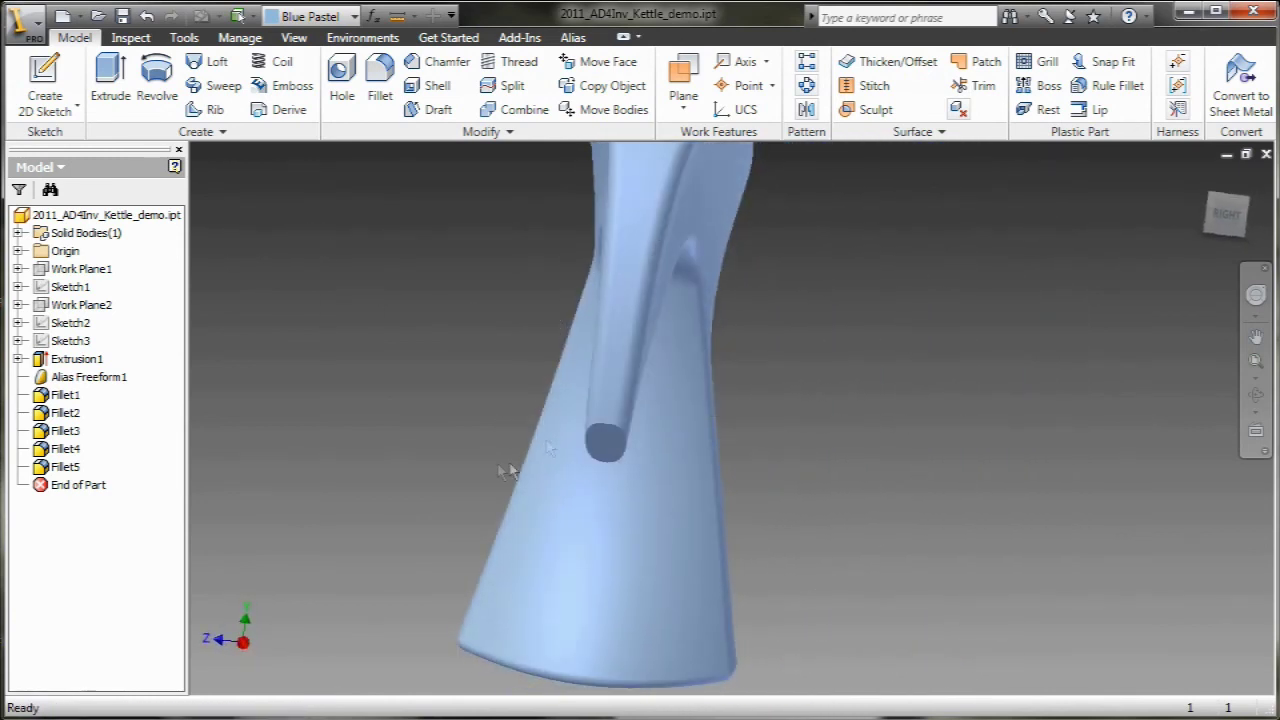
key("f")
left_click(608, 440)
left_click(551, 351)
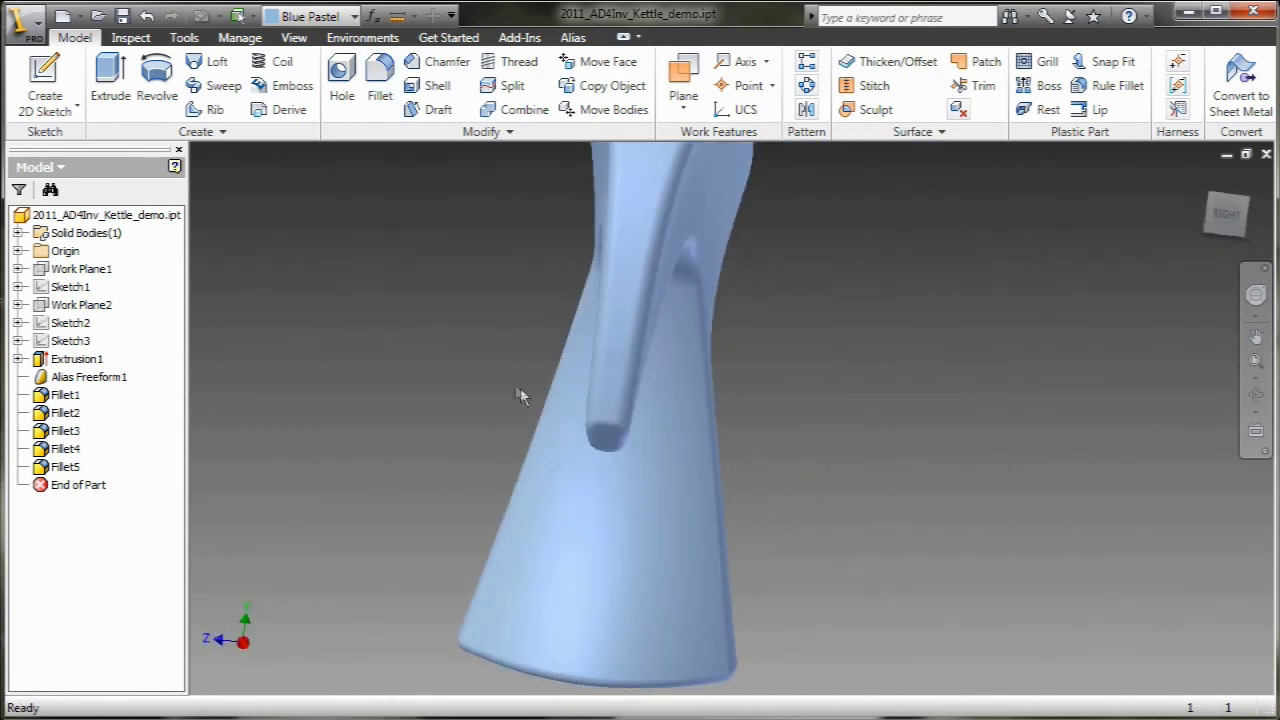
- Fillet one more edge of the kettle body
key("f")
left_click(580, 400)
key("Return")
key("F4")
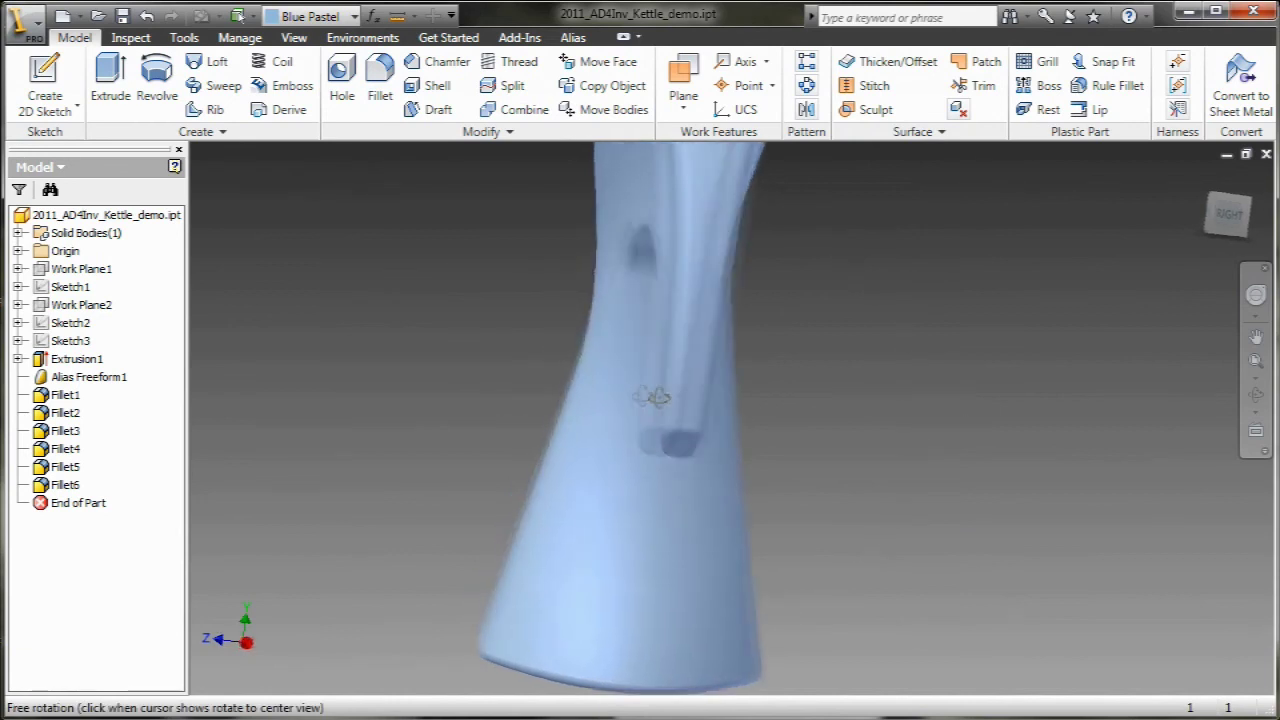
- Review the finished kettle from a zoomed-out front view and a three-quarter view
left_click(1229, 214)
key("F4")
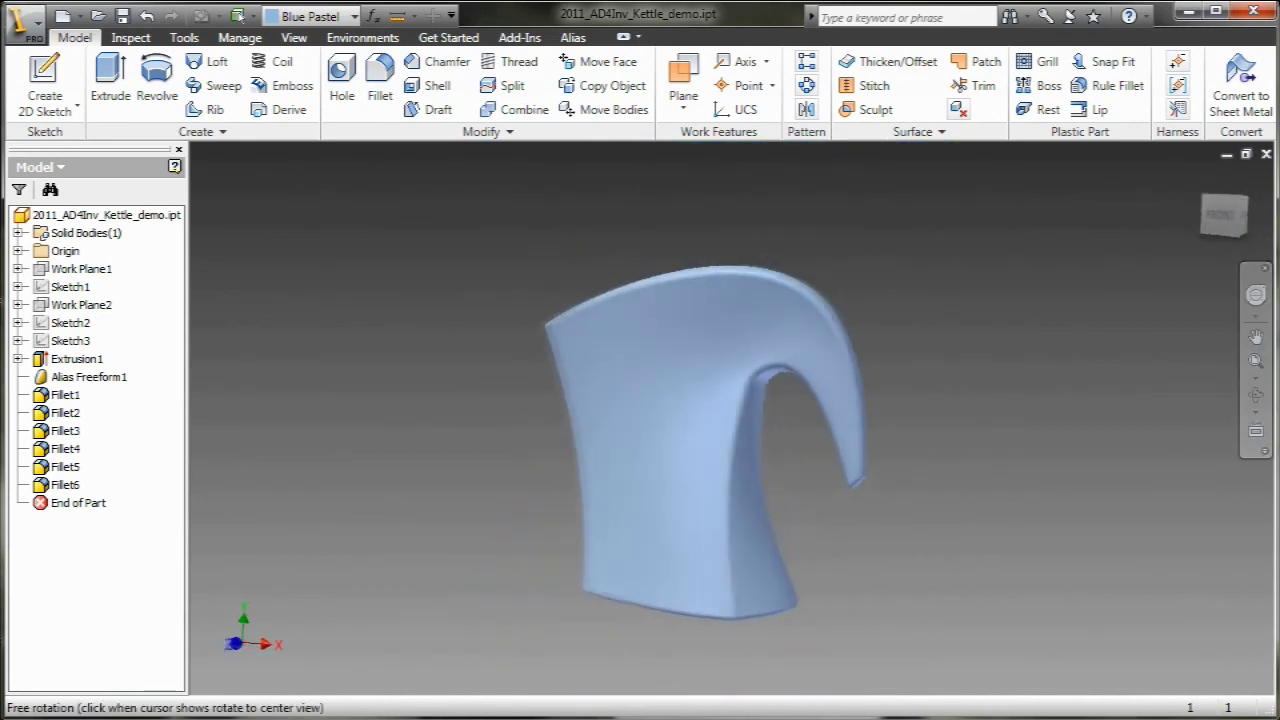
left_click_drag(700, 440, 760, 440)
key("F4")
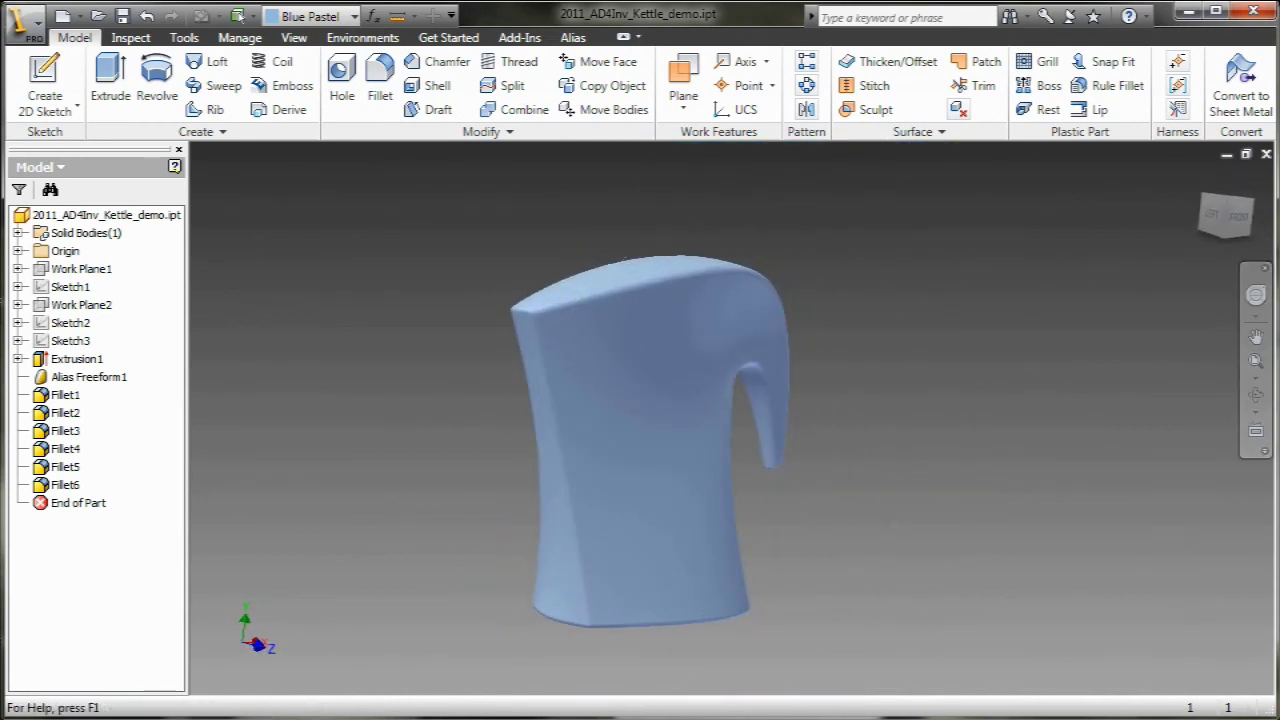